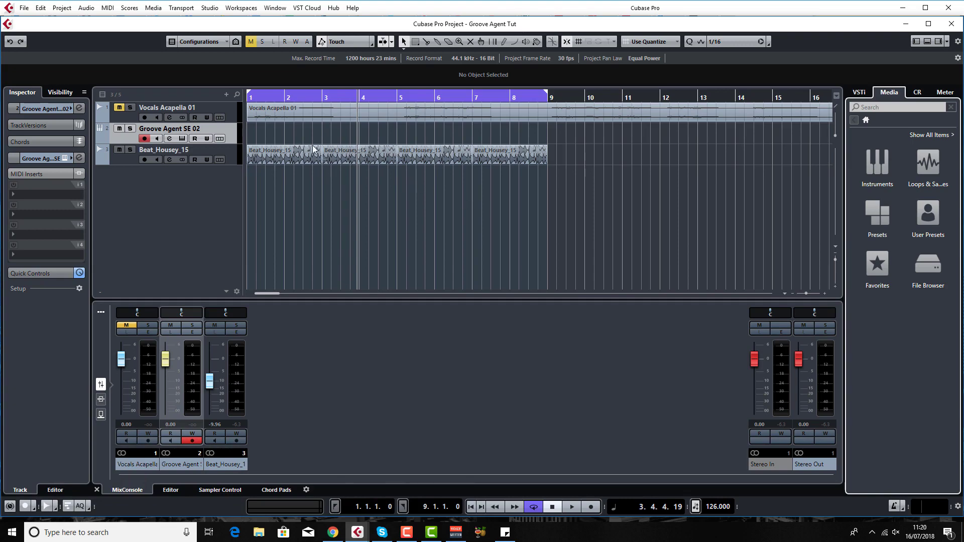
Step: Play a short stretch of the Beat_Housey_15 loop from bar 4, then return near bar 2
click(361, 97)
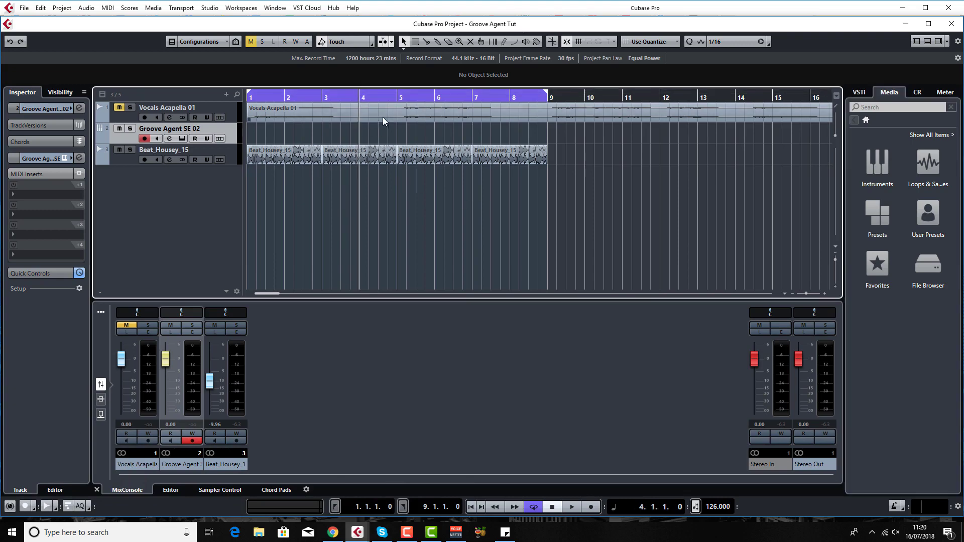
key(space)
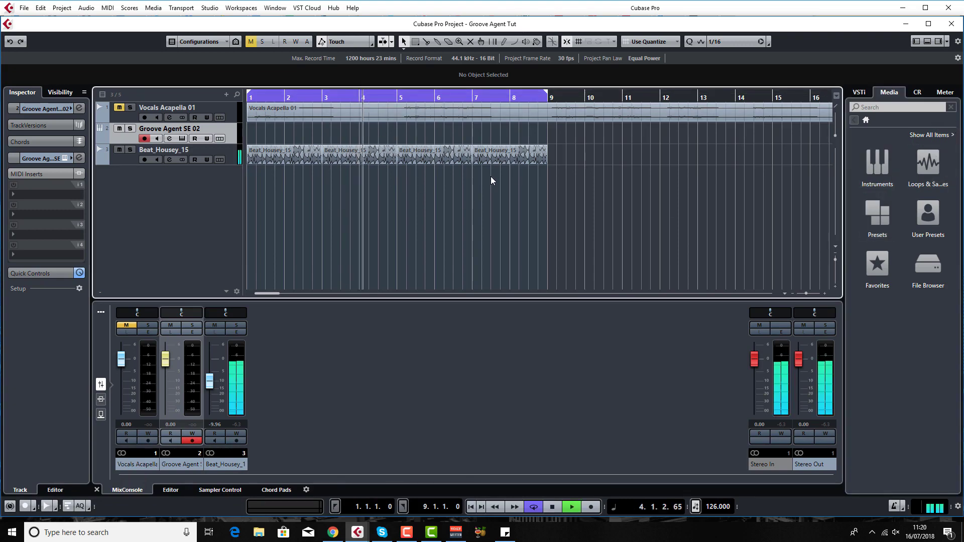
key(space)
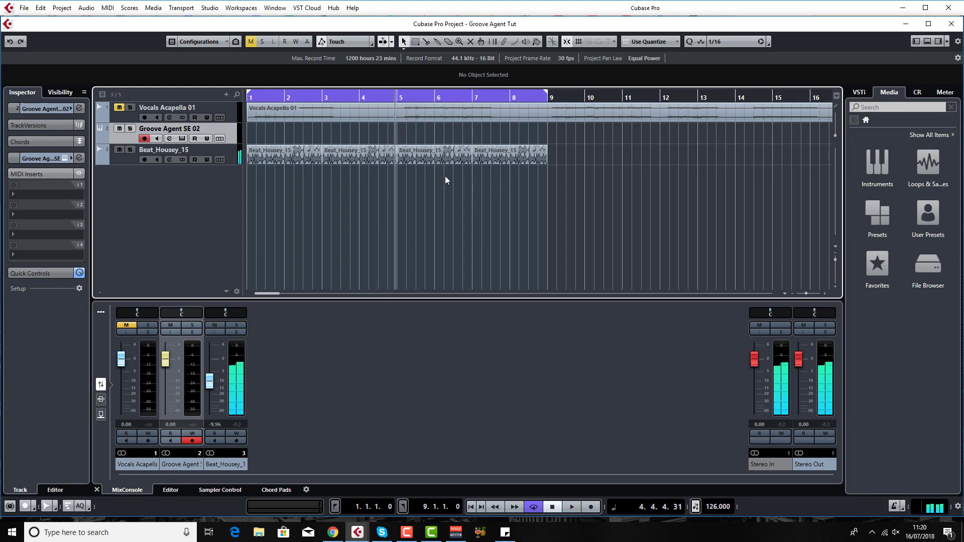
click(289, 97)
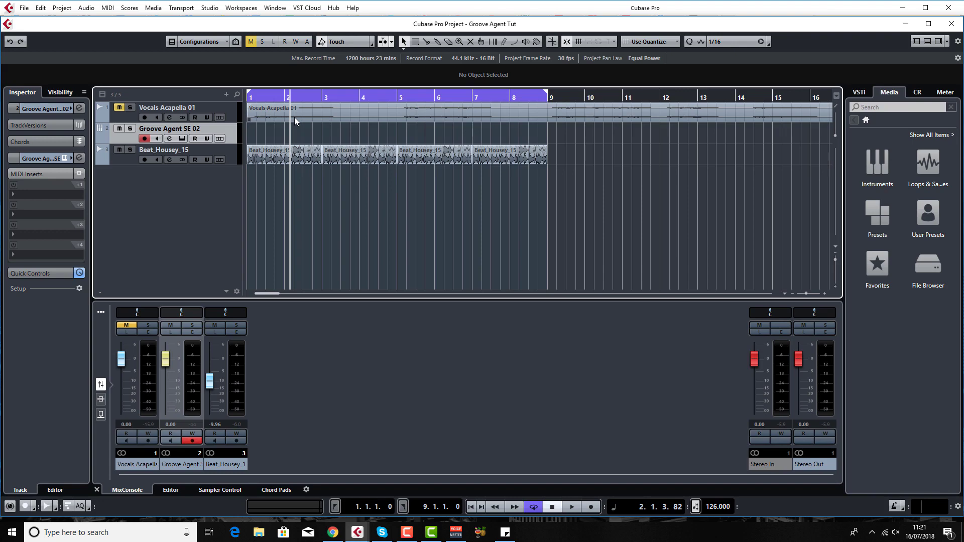
Step: Unmute Vocals Acapella 01 and hear it over the beat from bar 1
key(alt+m)
key(space)
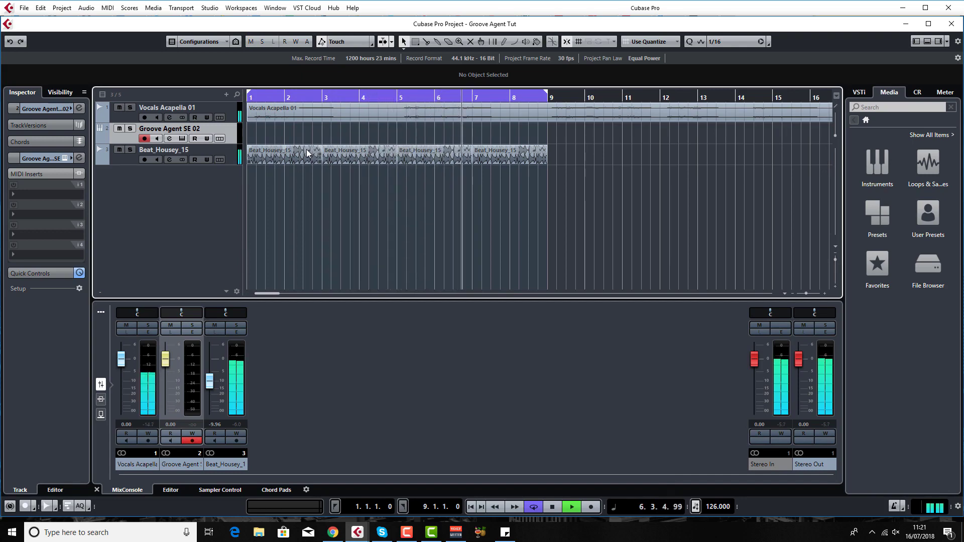
key(space)
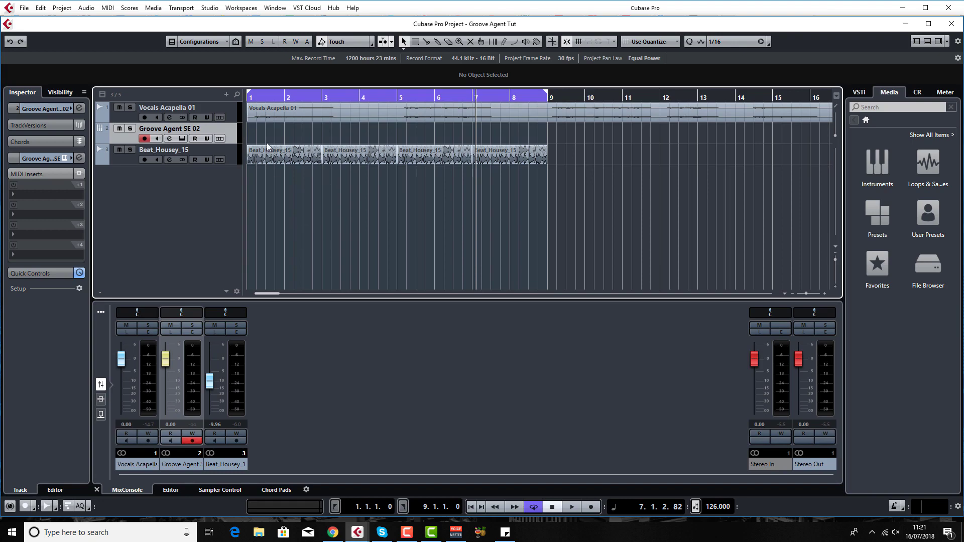
Step: Detect hitpoints in the vocal, tune the threshold, set Minimum Length to 0, and create slices
double_click(294, 114)
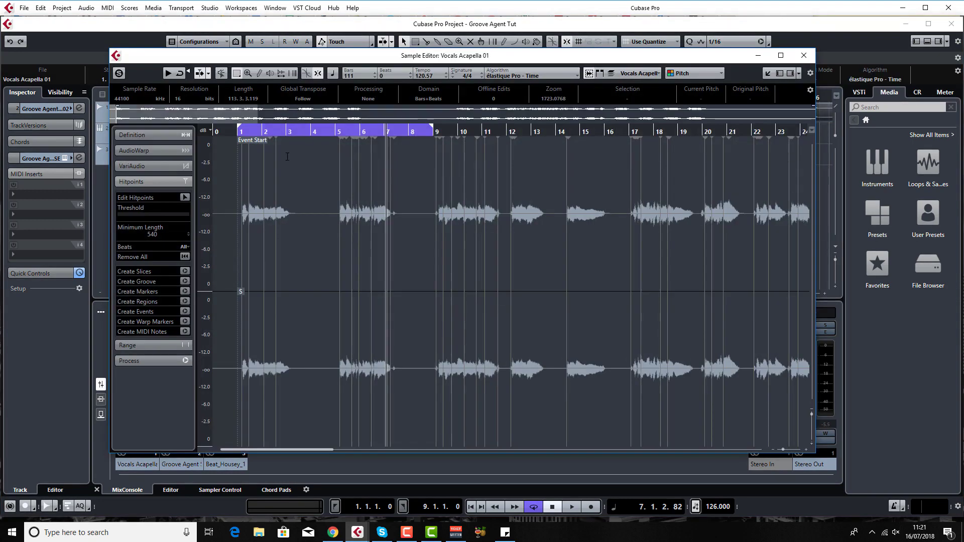
click(122, 215)
drag(124, 214, 196, 276)
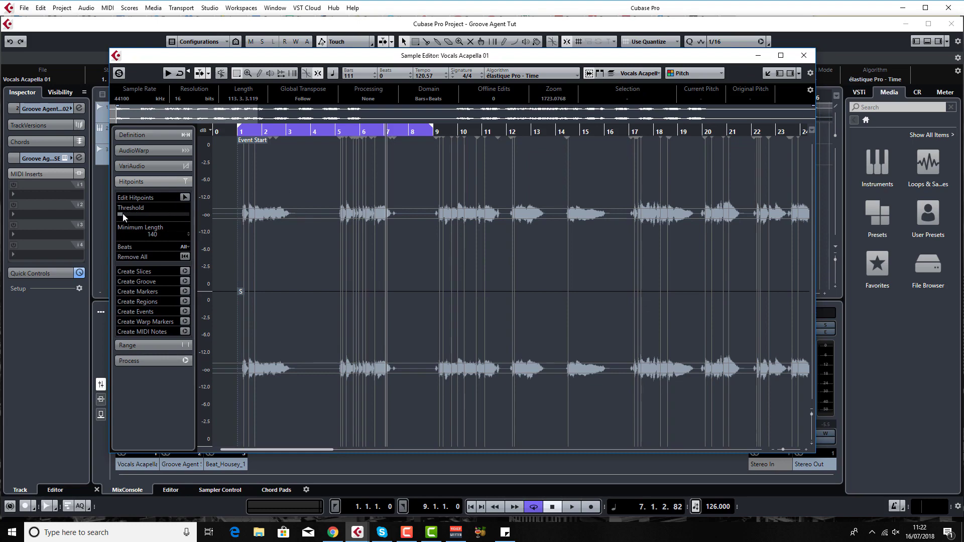
drag(123, 215, 135, 217)
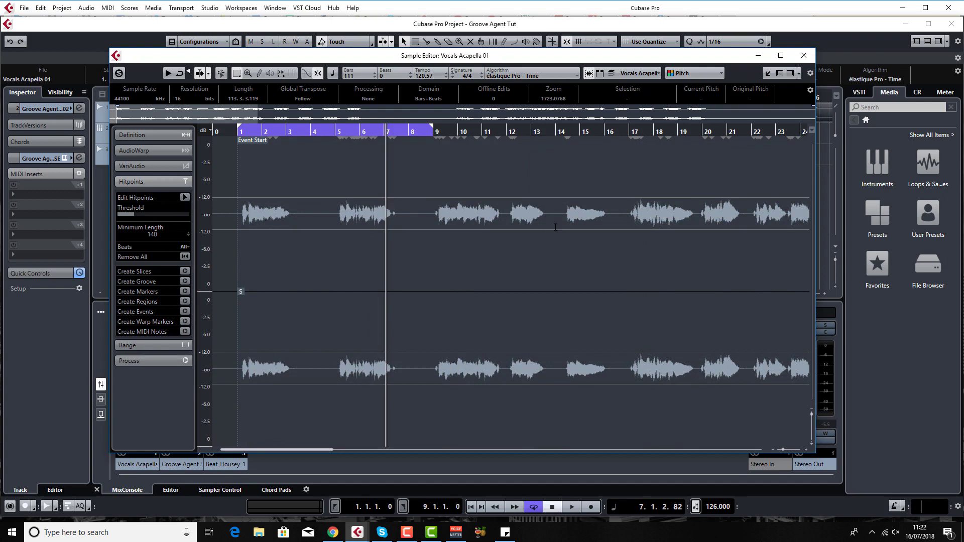
drag(135, 216, 119, 218)
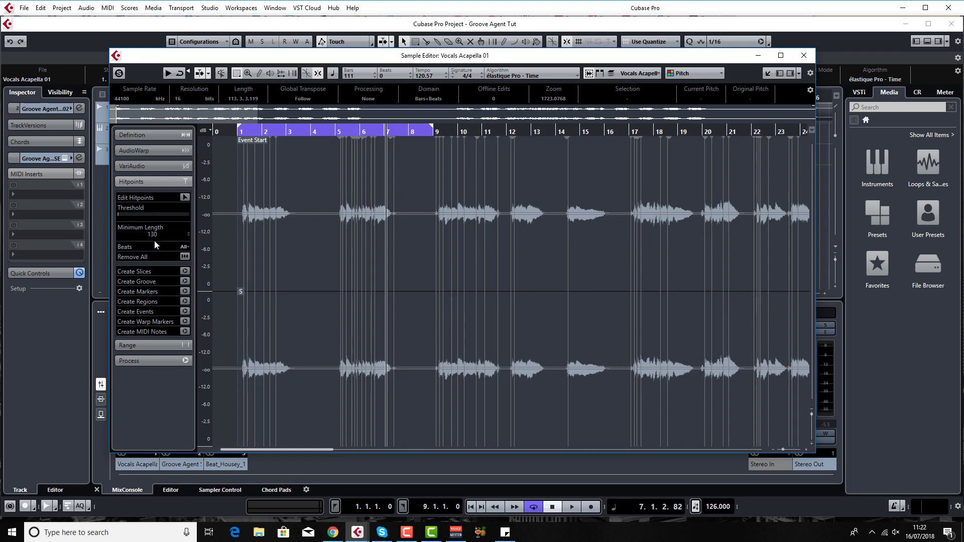
drag(155, 241, 162, 199)
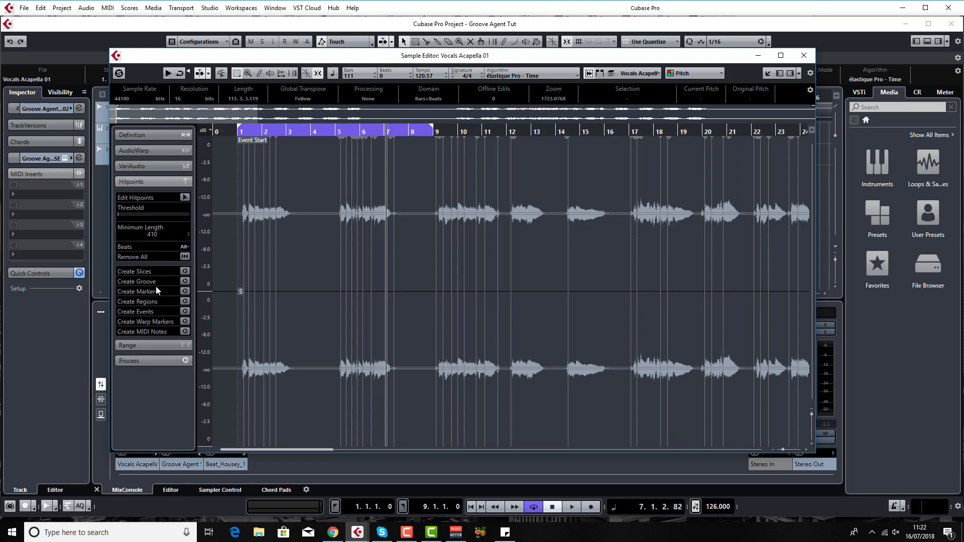
click(185, 271)
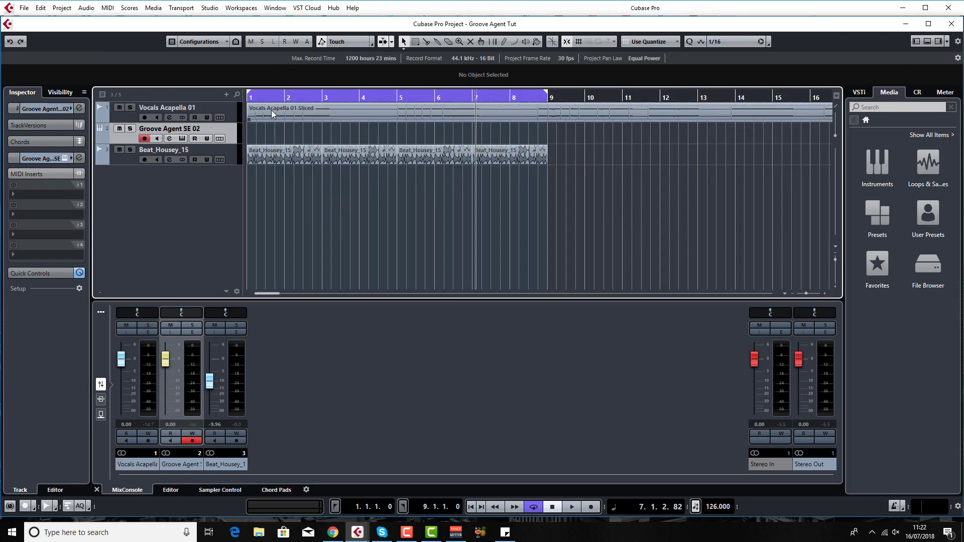
Step: Remove all samples from Groove Agent SE and drop the sliced vocal onto pad C1
click(182, 139)
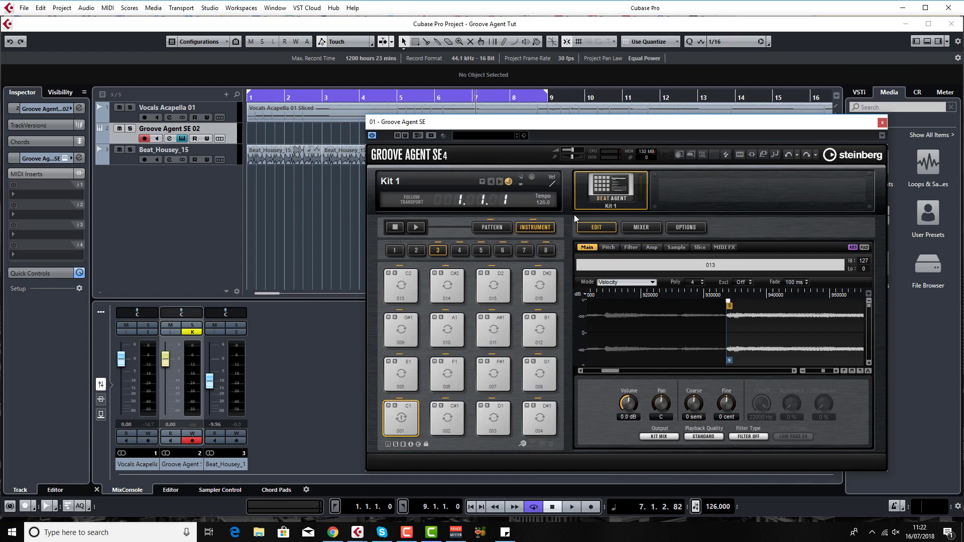
right_click(401, 420)
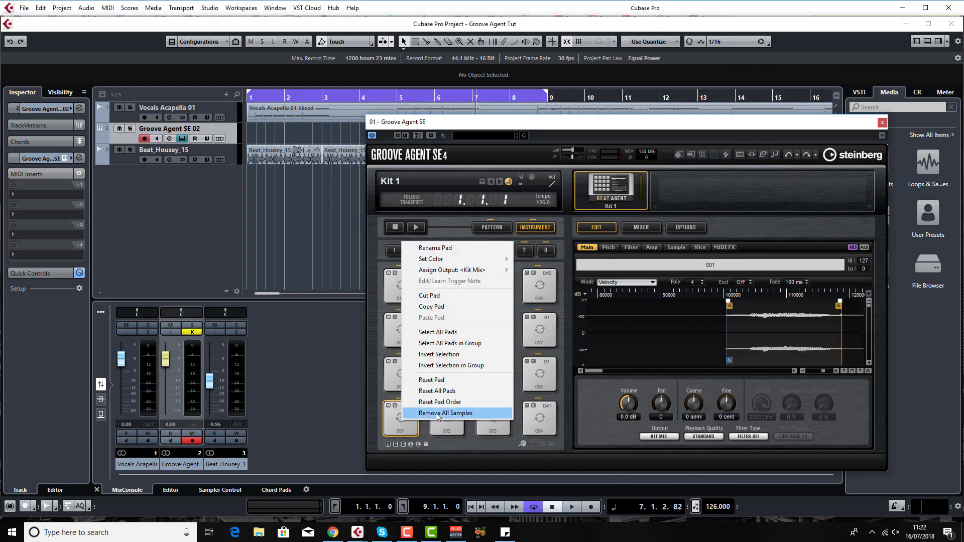
click(484, 410)
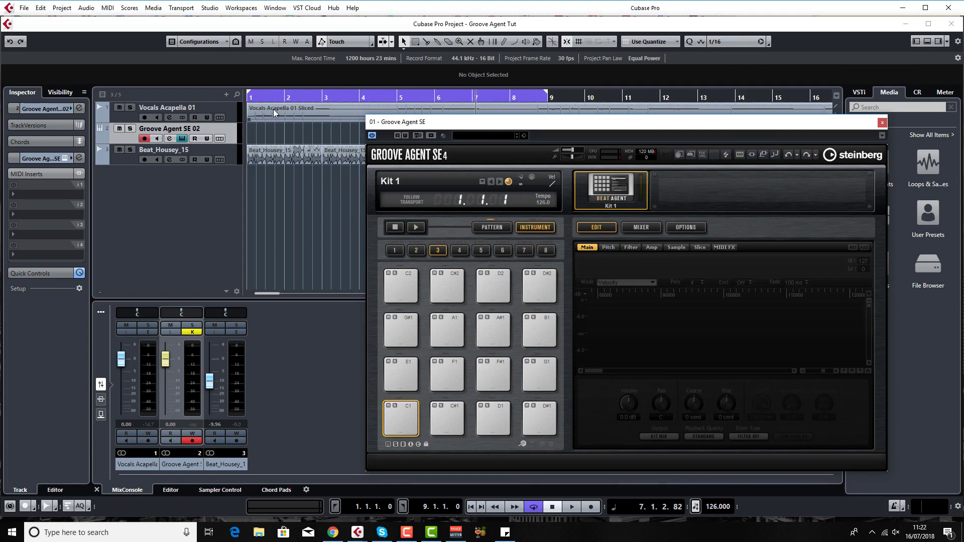
drag(273, 109, 401, 430)
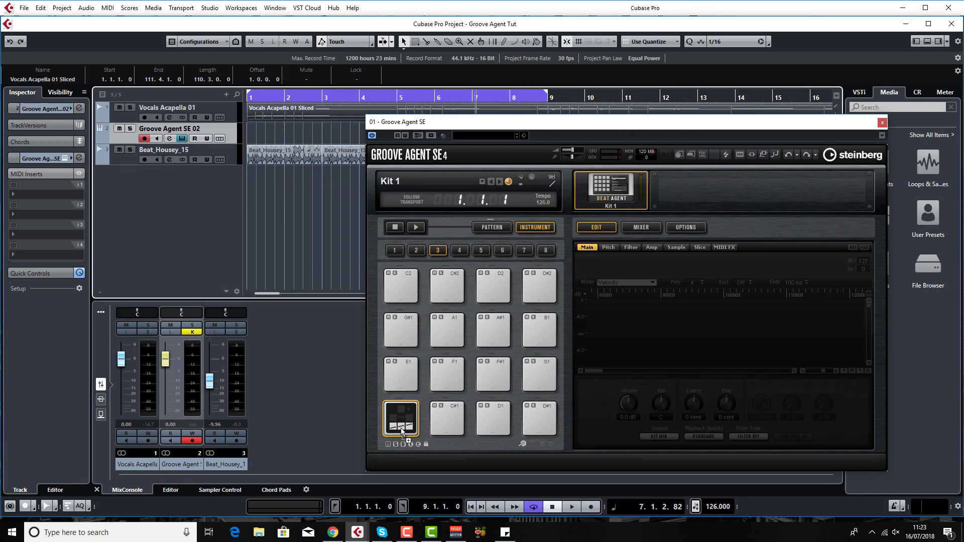
drag(401, 427, 401, 427)
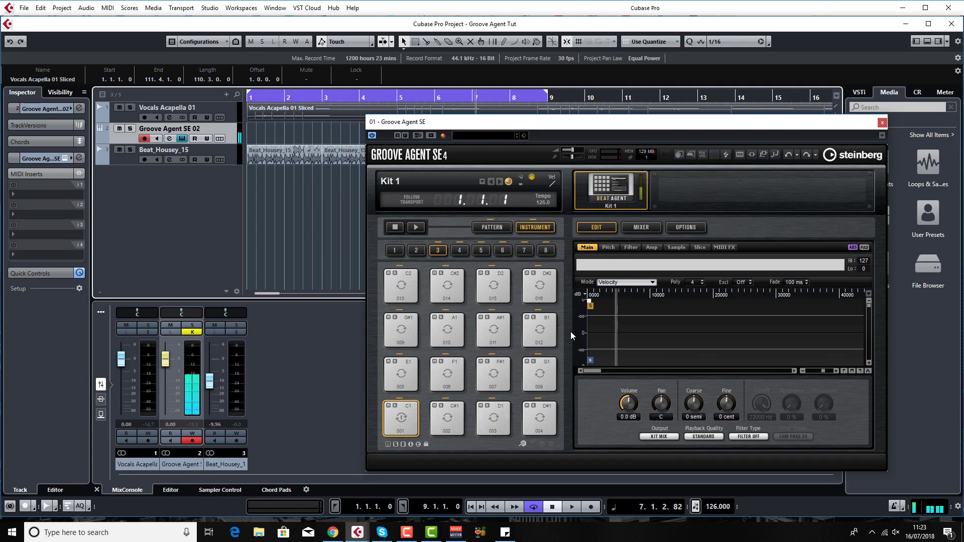
Step: Mute Vocals Acapella 01, audition the sliced pads on Groove Agent SE 02, and show the Slice page
click(573, 510)
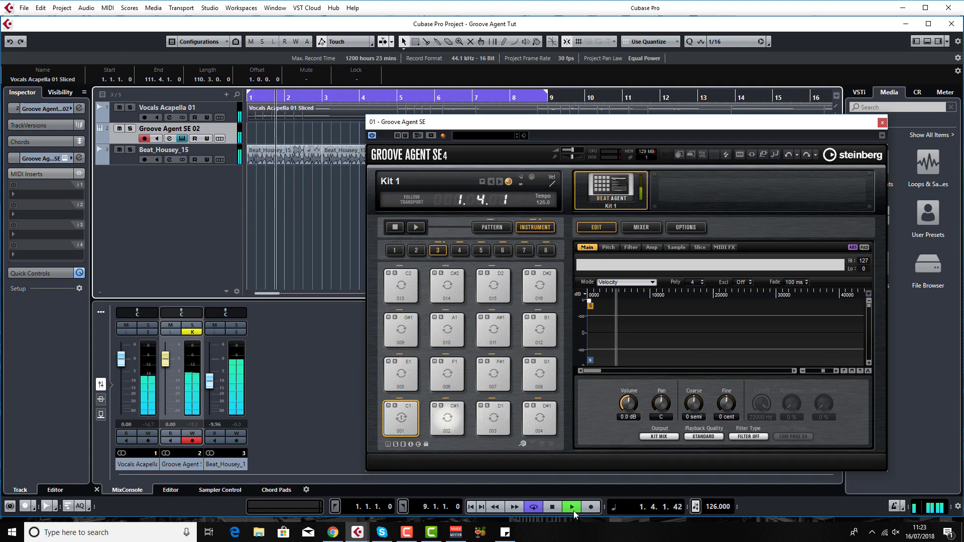
key(space)
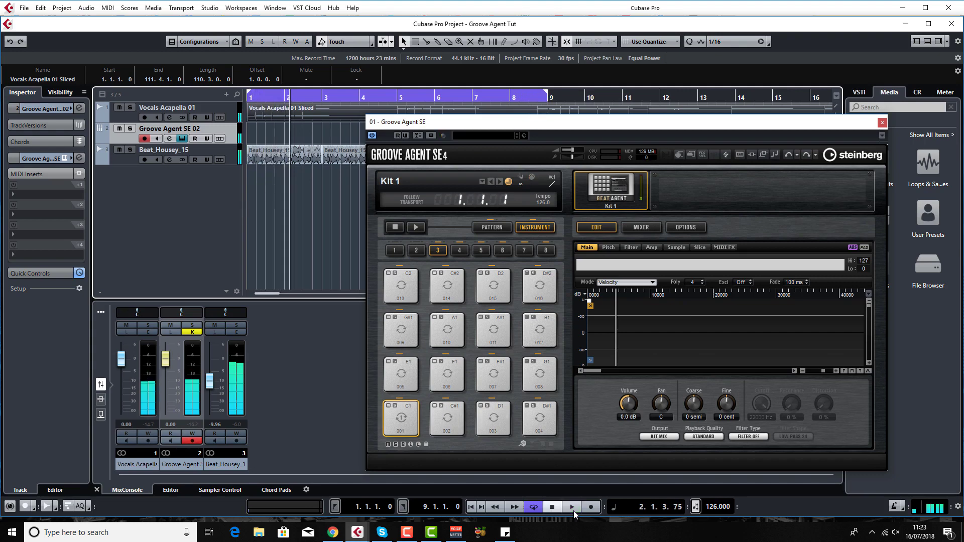
click(120, 107)
click(234, 120)
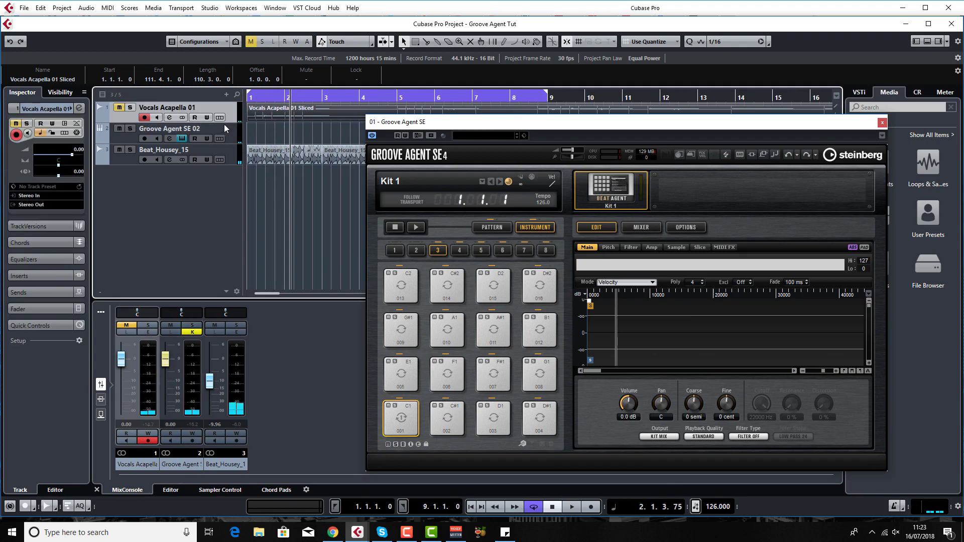
click(225, 129)
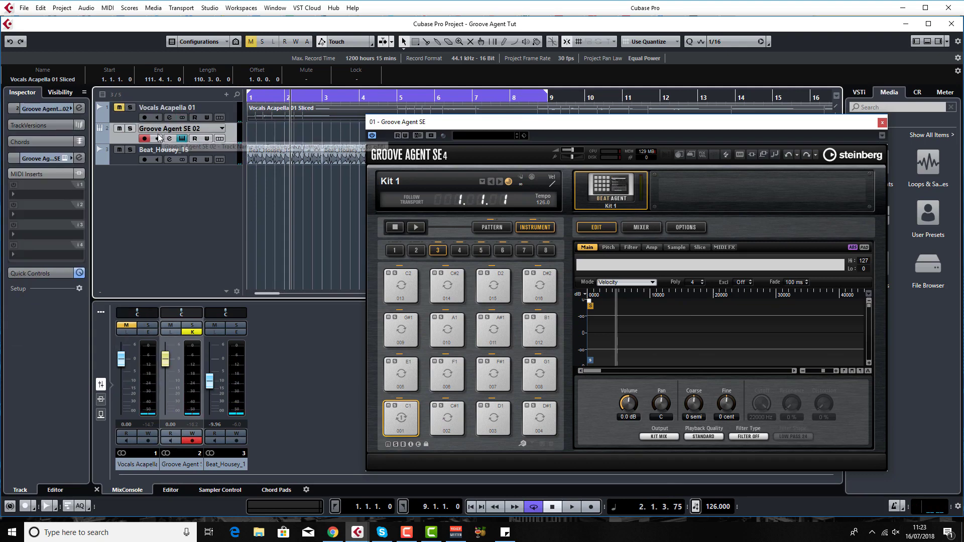
click(572, 508)
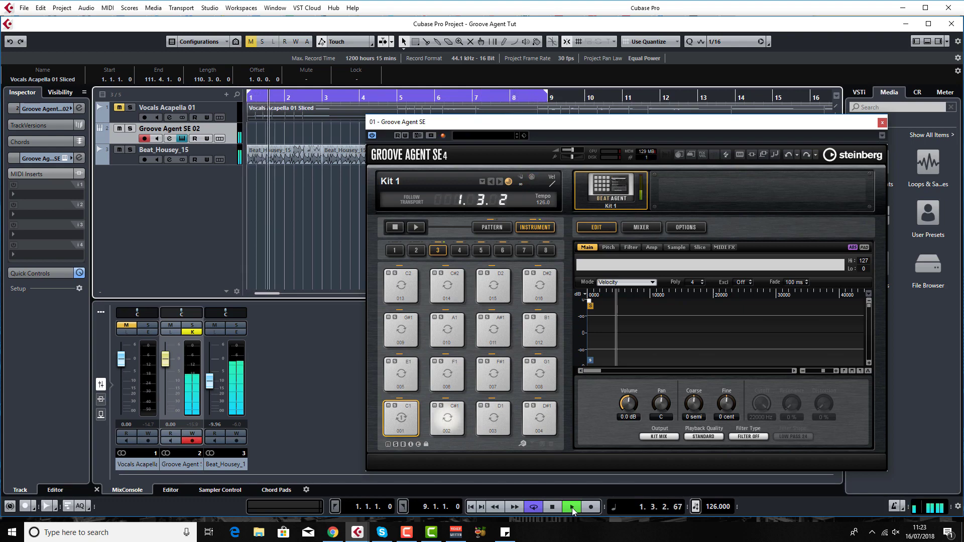
key(space)
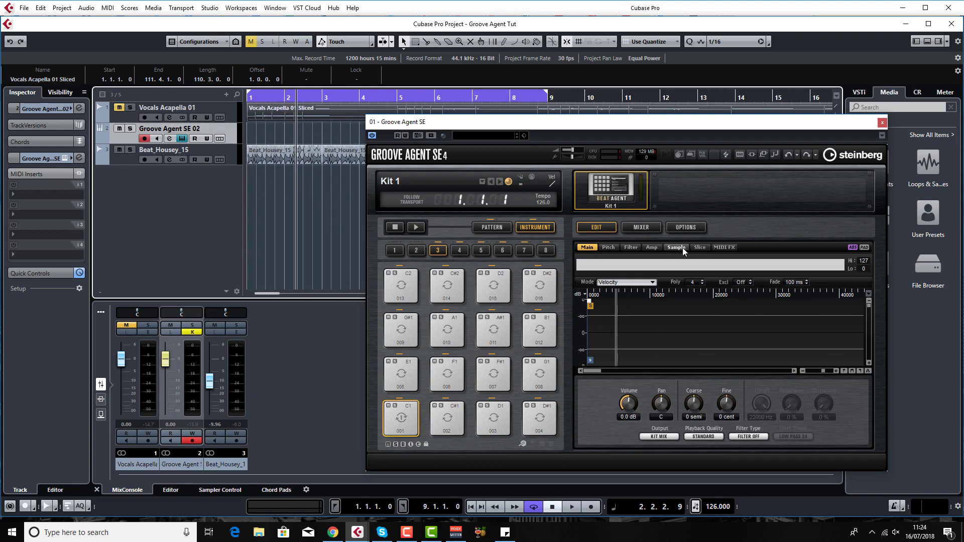
click(699, 247)
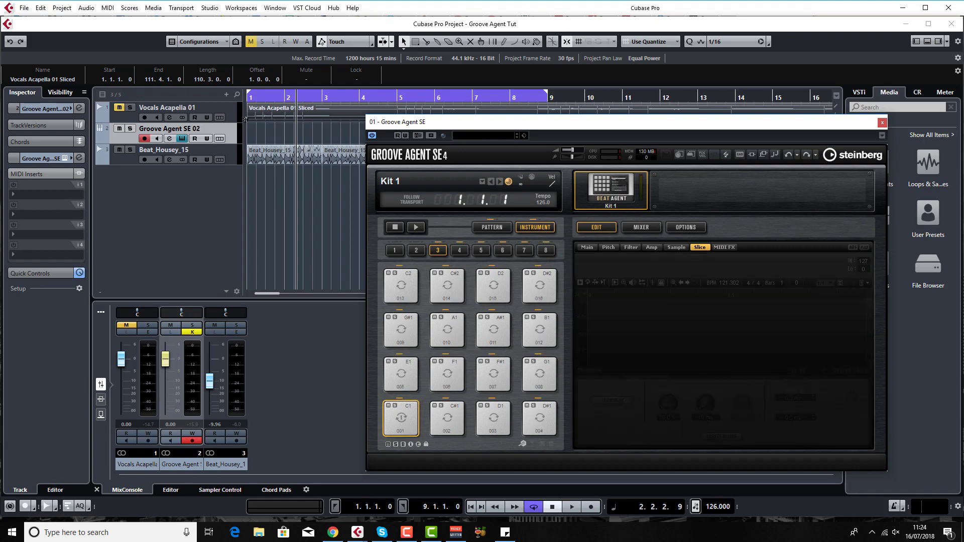
Step: Reset all Groove Agent pads and load the Vocals Acapella 01 audio onto pad C1
click(248, 117)
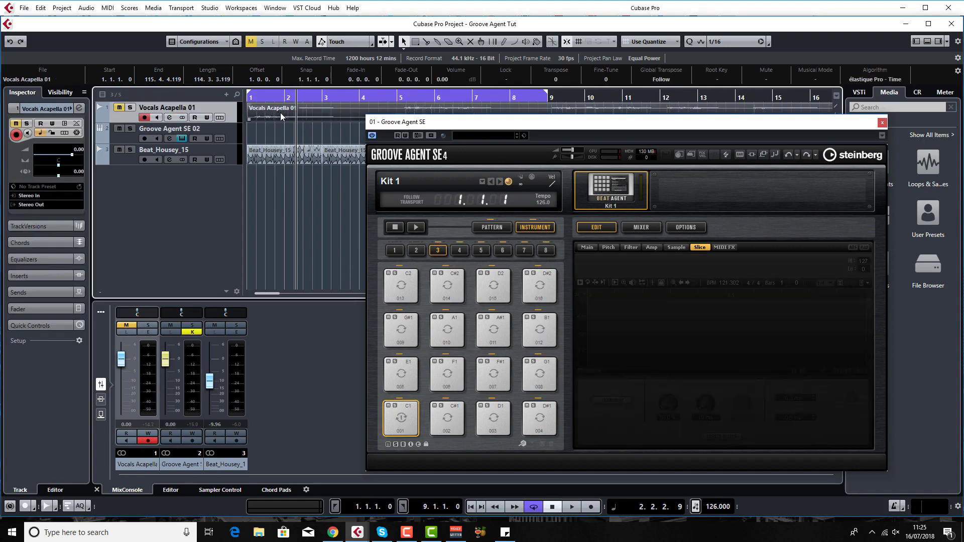
right_click(407, 415)
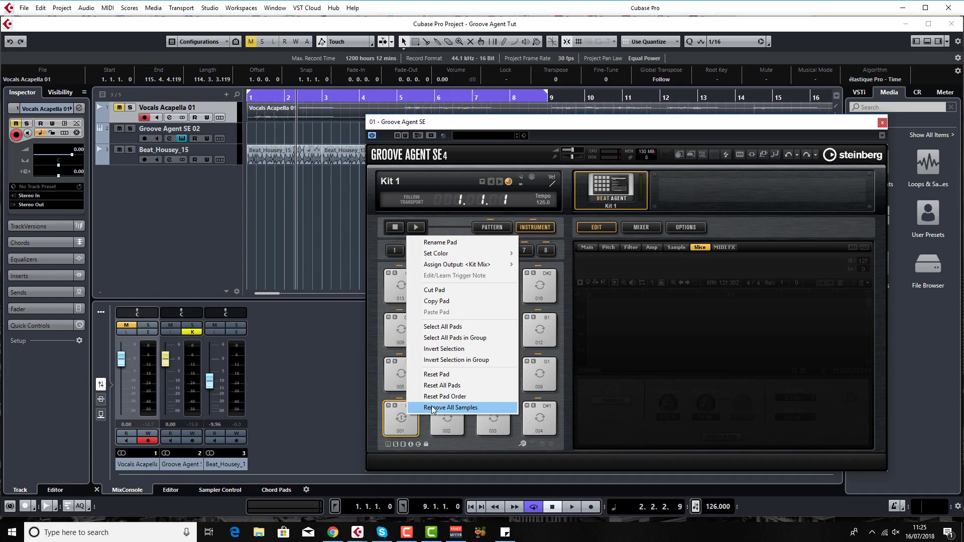
click(454, 385)
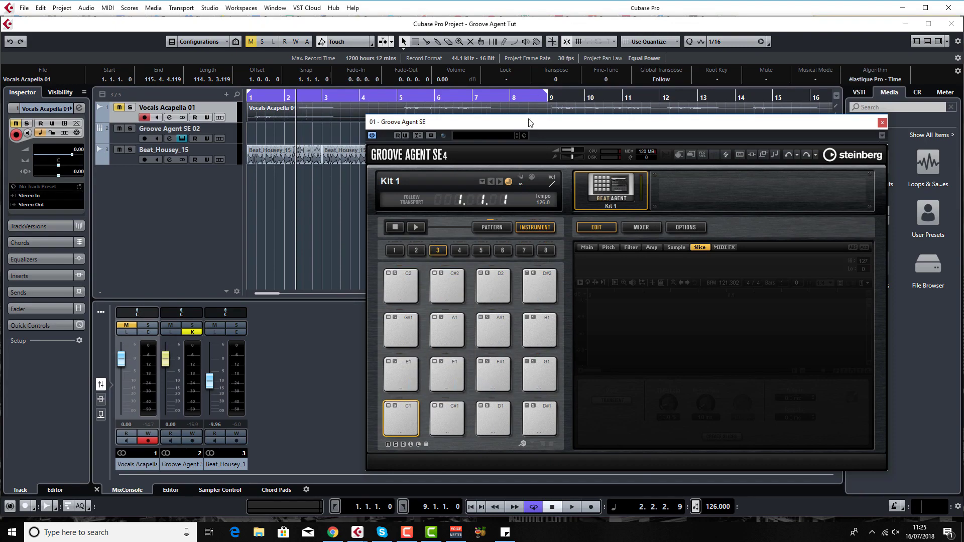
drag(528, 122, 535, 123)
drag(265, 116, 407, 418)
click(706, 248)
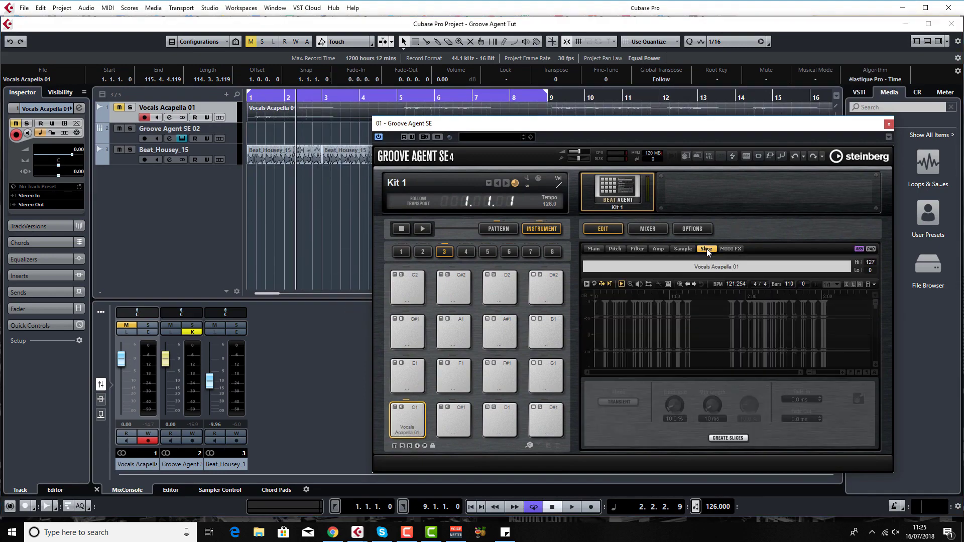
Step: Create transient slices of the vocal across the pads and zoom into the sliced waveform
click(730, 438)
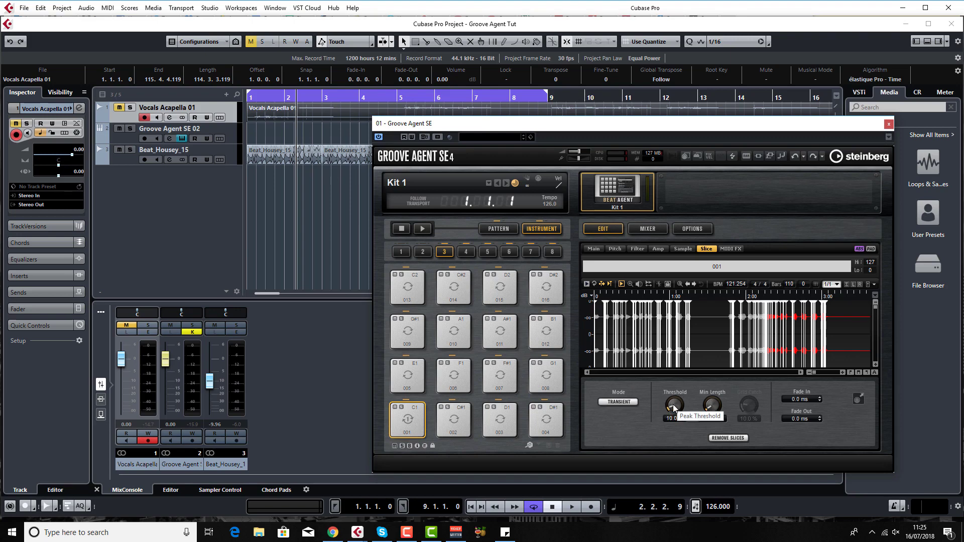
scroll(673, 405, up, 3)
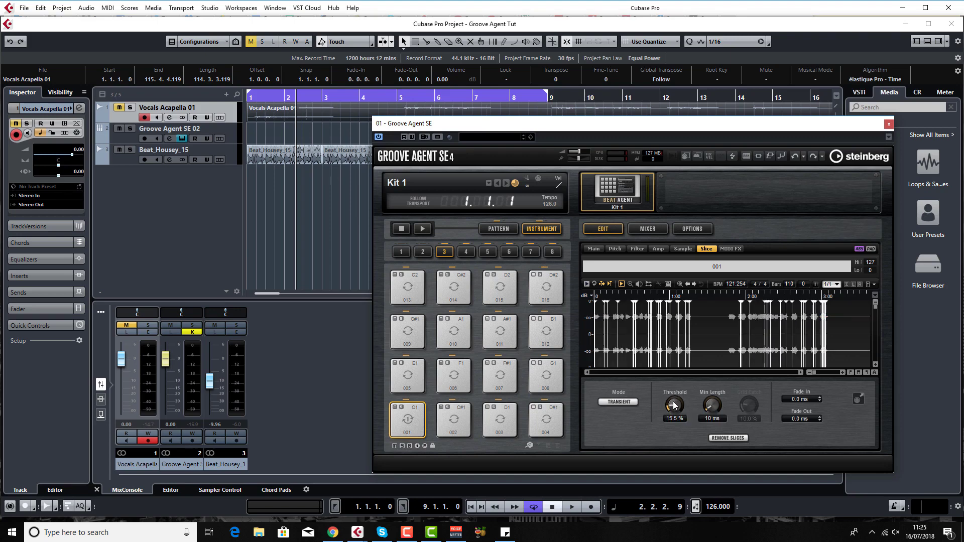
scroll(674, 406, up, 3)
scroll(704, 405, up, 10)
scroll(712, 405, down, 8)
click(842, 372)
click(842, 372)
click(842, 373)
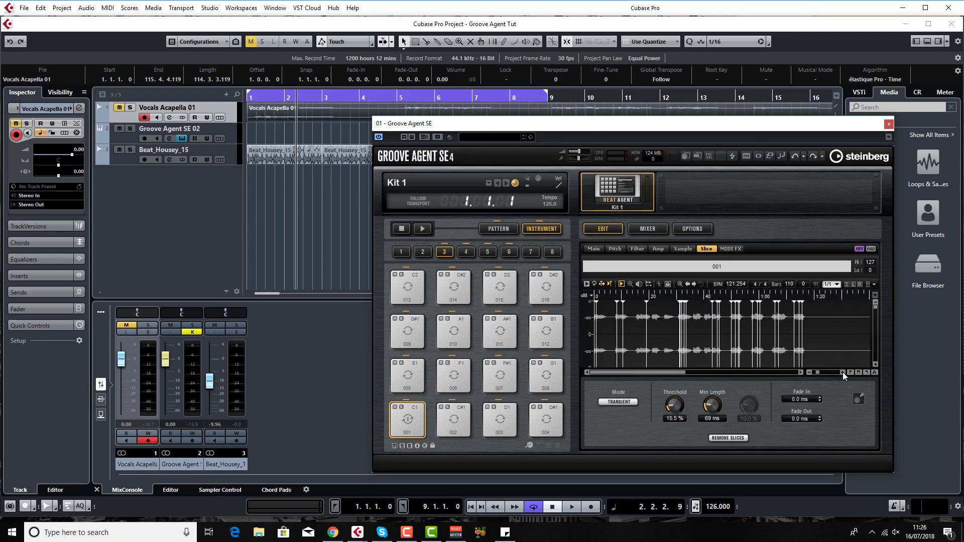
click(842, 372)
click(842, 372)
click(842, 372)
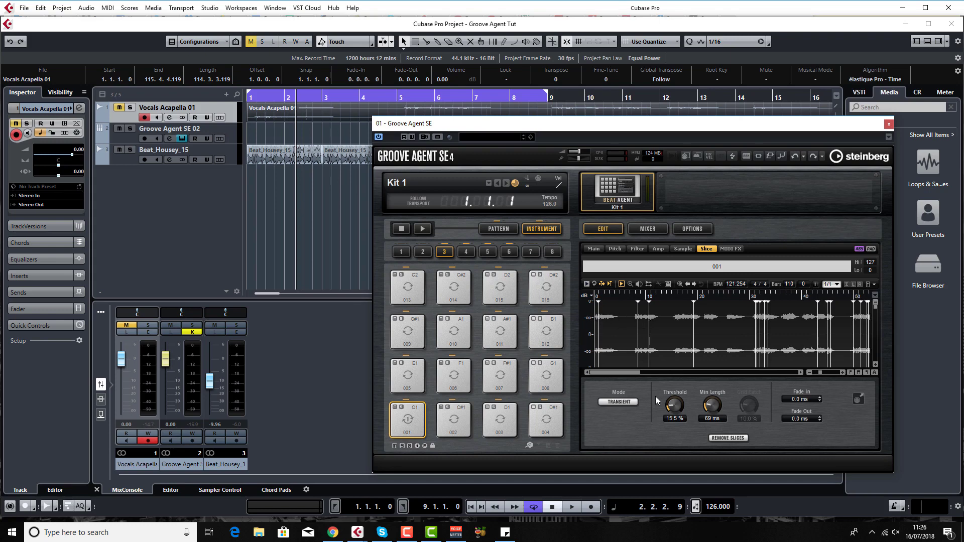
Step: Lower the slice threshold to 14.5% and audition slice 001 on pad C1
drag(672, 405, 672, 408)
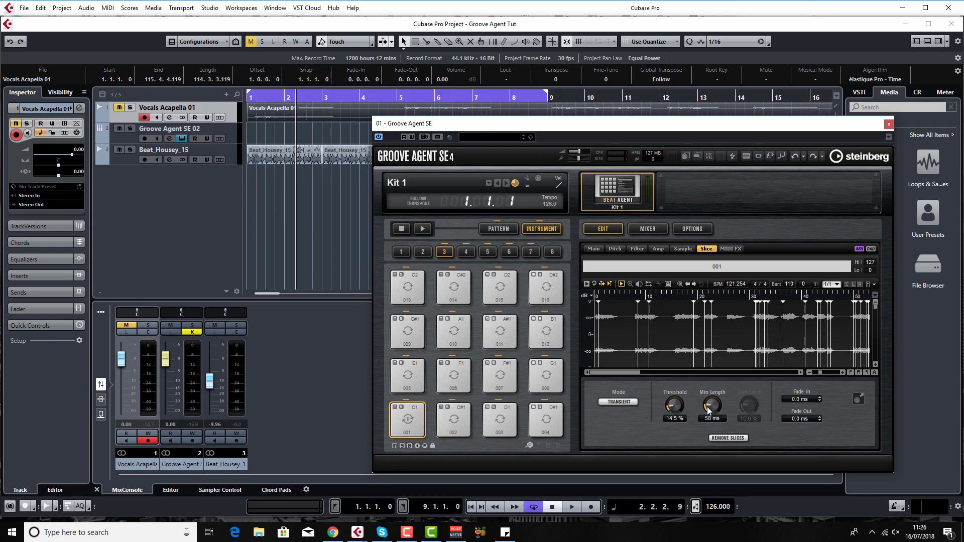
click(125, 138)
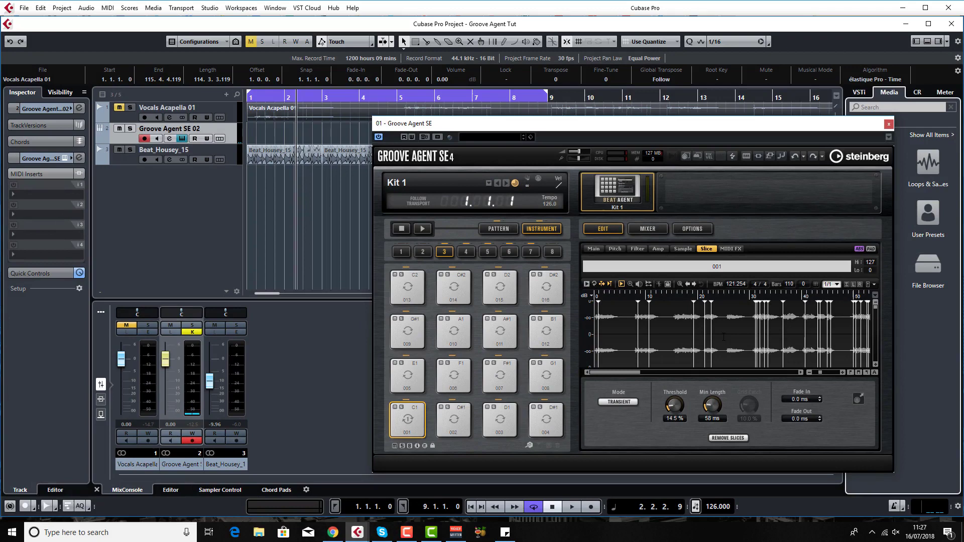
click(407, 420)
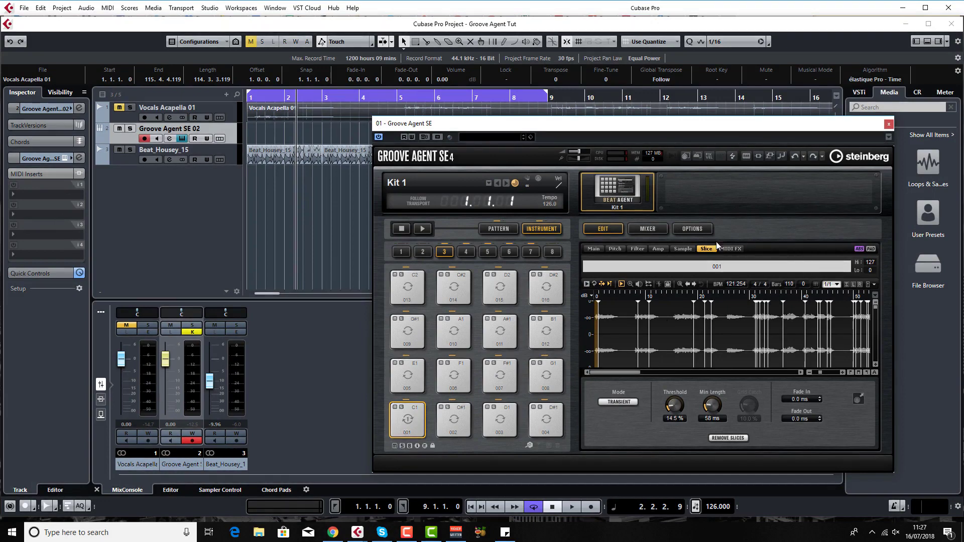
Step: Move slice 001's start to sample 103298 on the Sample page and audition it
click(681, 249)
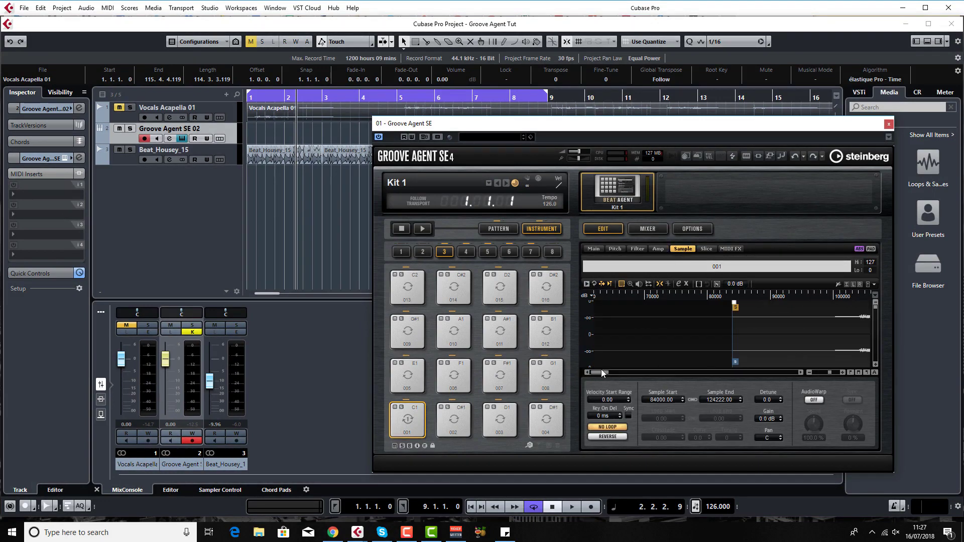
scroll(779, 374, down, 1)
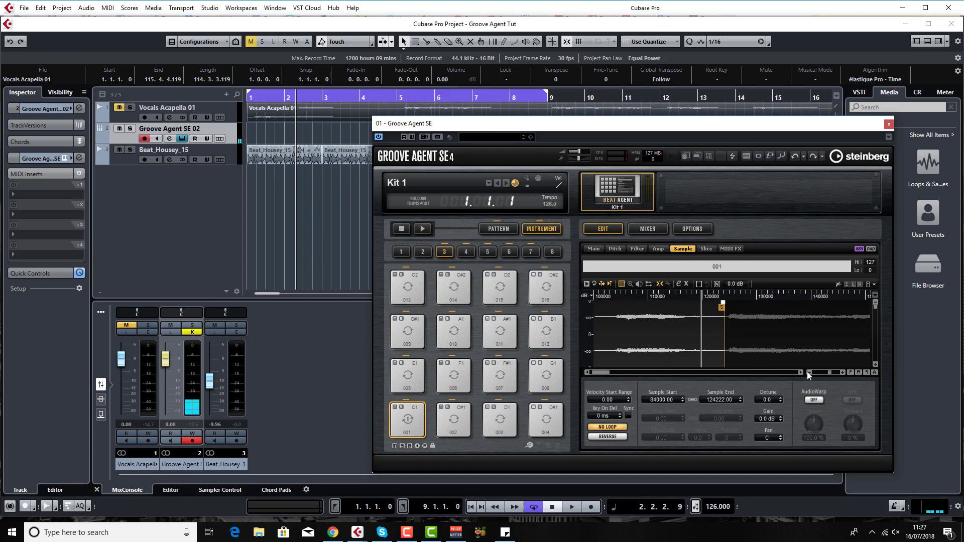
click(604, 373)
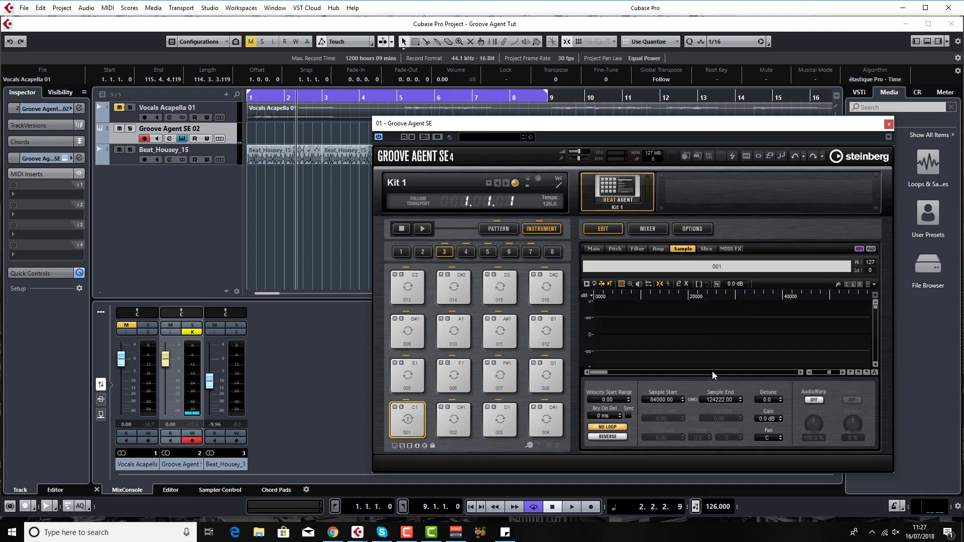
click(809, 372)
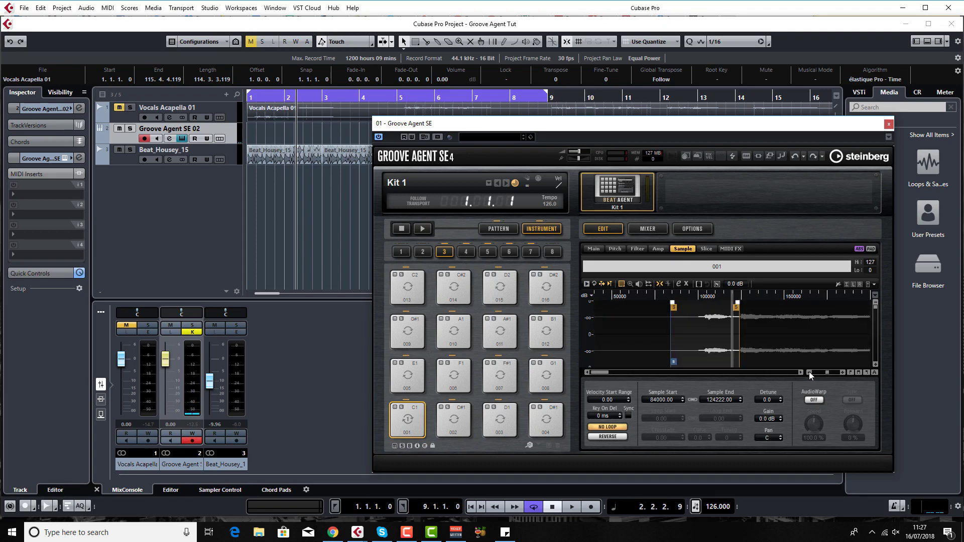
drag(673, 306, 706, 307)
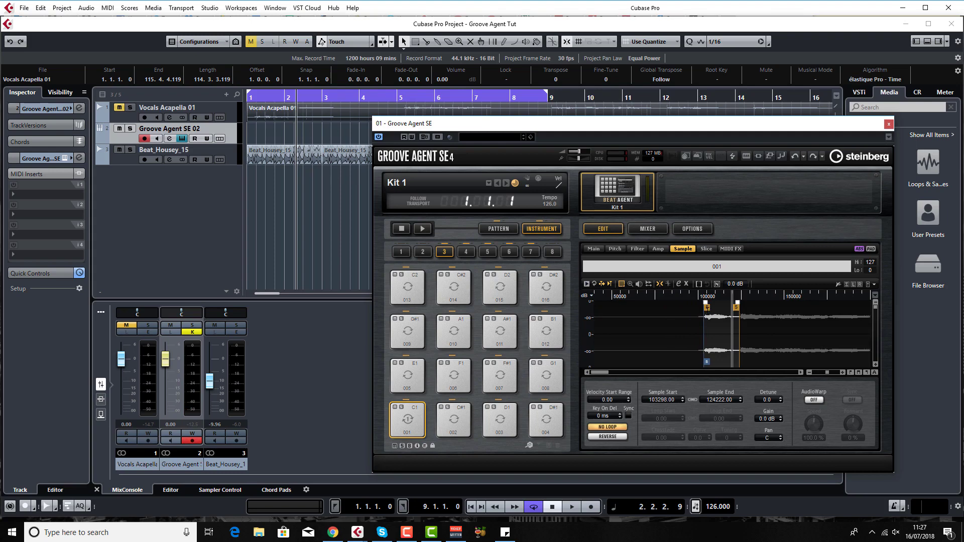
click(408, 419)
click(407, 420)
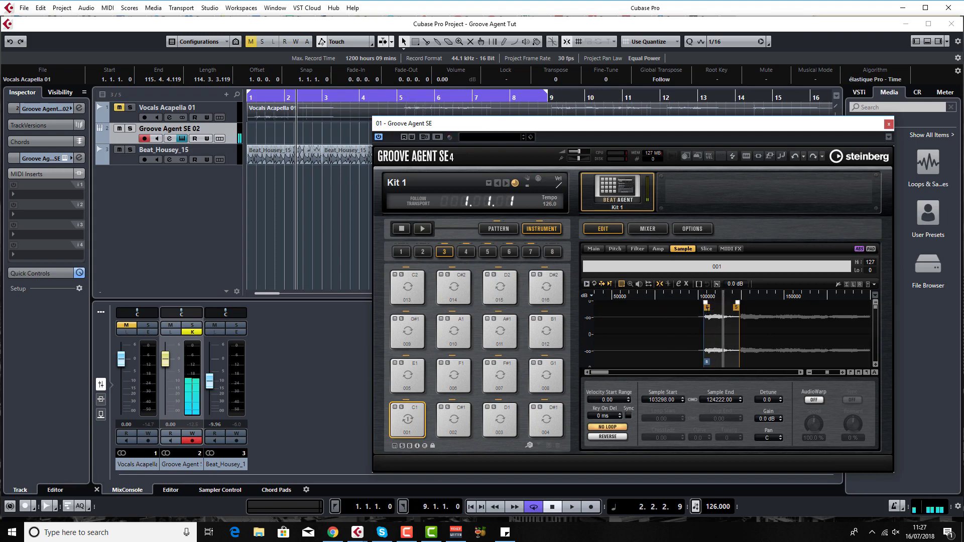
click(408, 419)
click(408, 419)
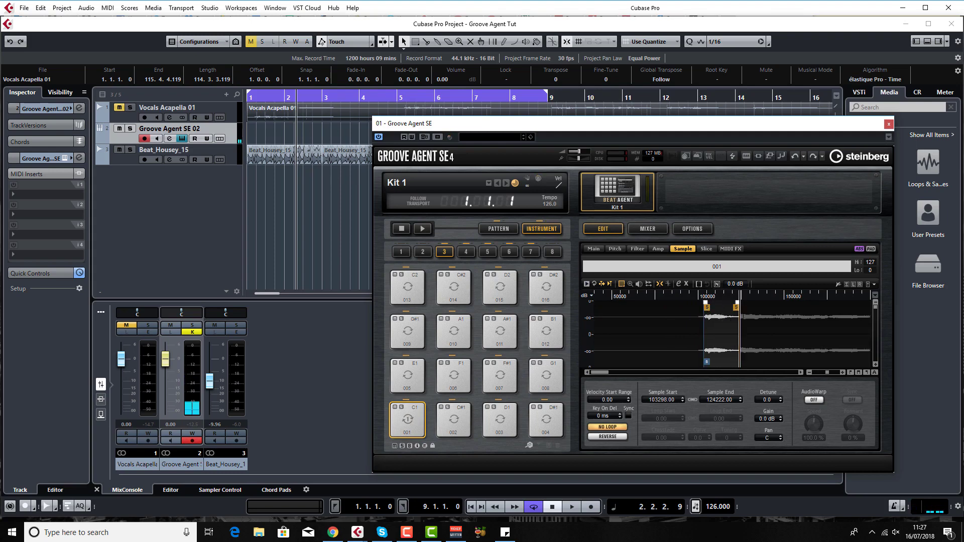
Step: Keep slice 001 set to No Loop and select slice 002 on pad C#1
click(609, 427)
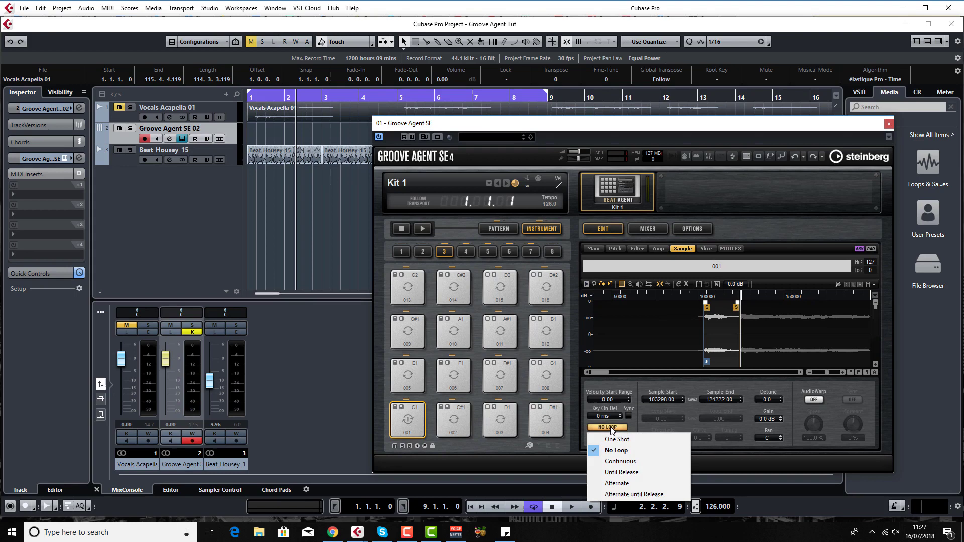
click(611, 429)
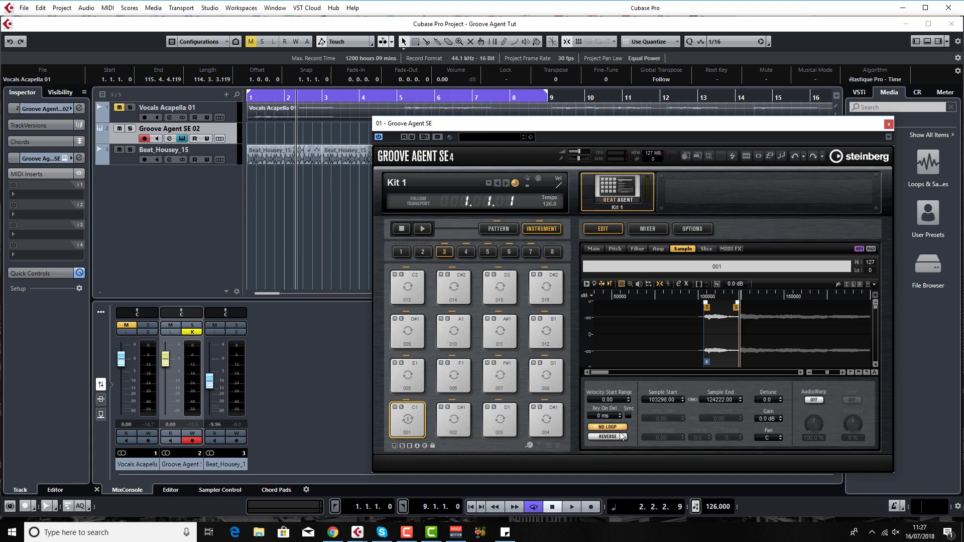
click(453, 419)
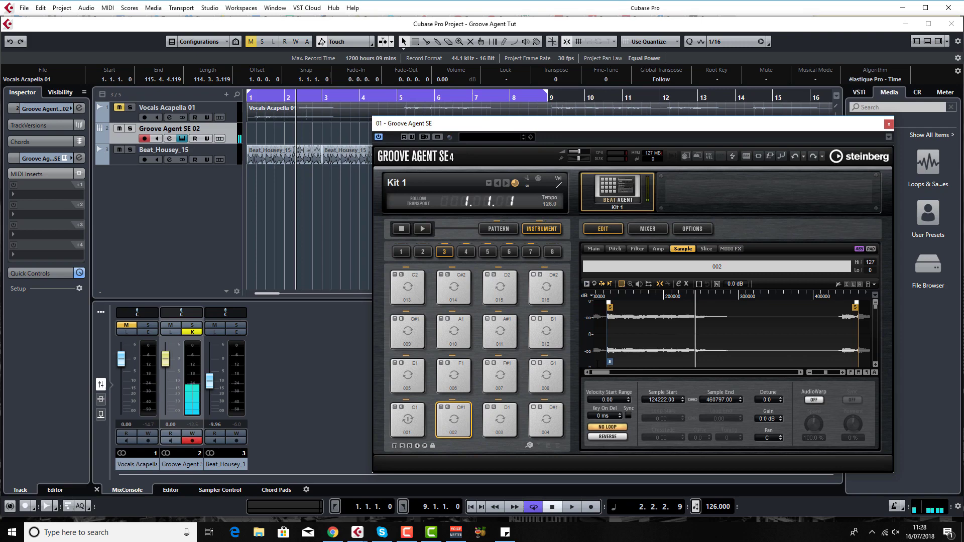
Step: Step through slices 003 and 004, moving slice 004's start to sample 501357
click(502, 424)
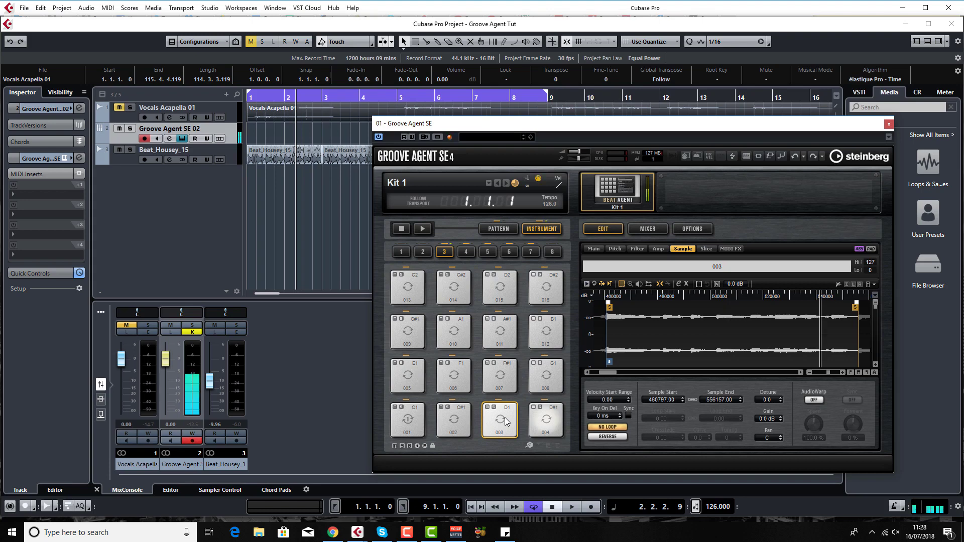
click(543, 422)
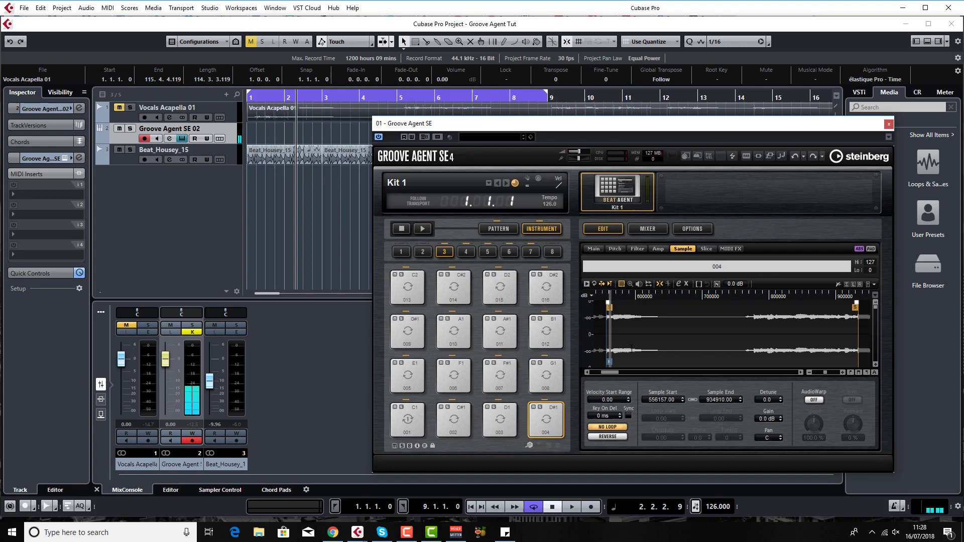
drag(613, 373, 609, 373)
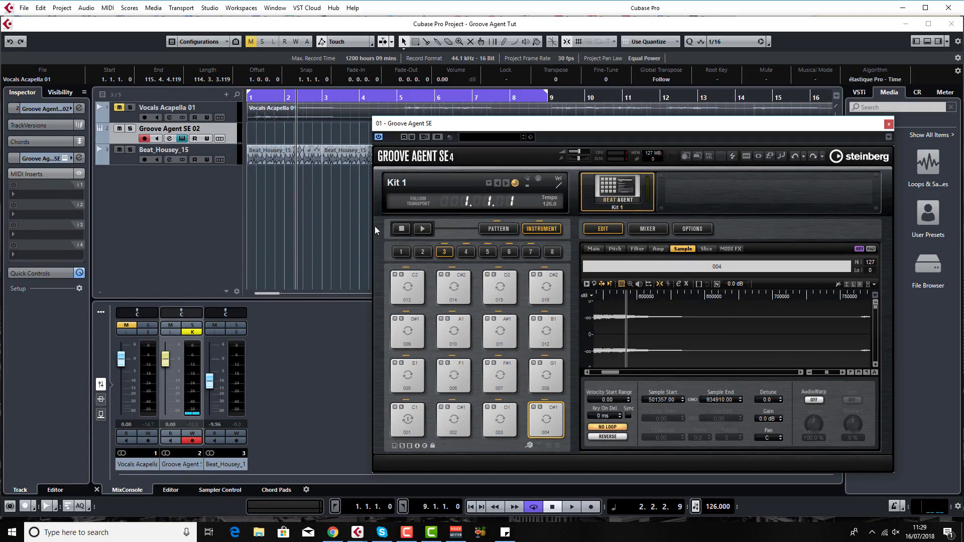
Step: Play the project to hear the reshaped vocal slices in context
click(572, 507)
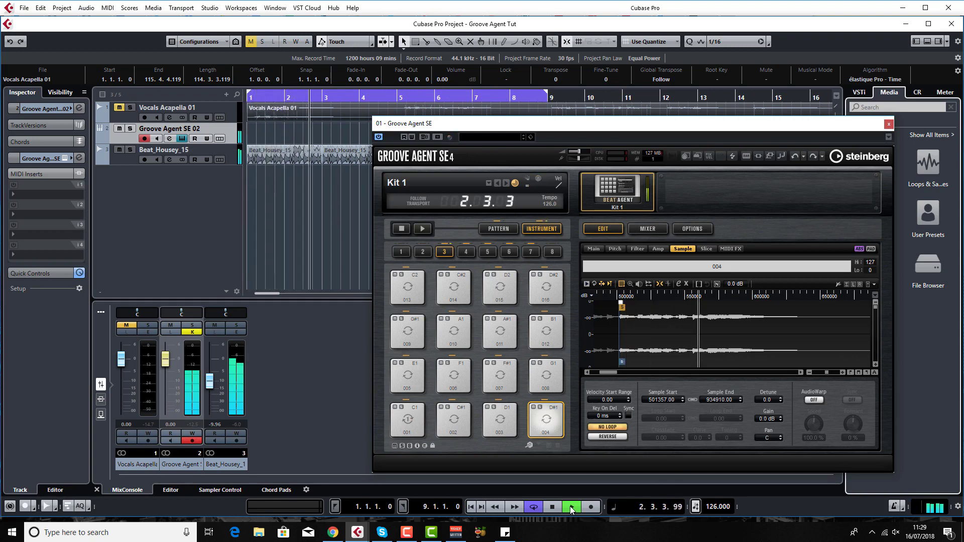
click(570, 506)
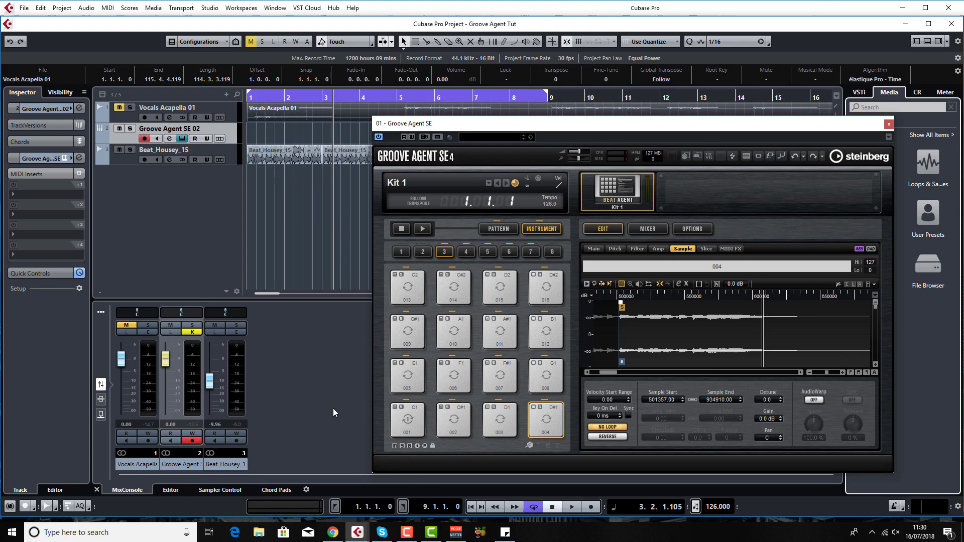
Step: Reset all pads, load Beat_Housey_15 onto pad C1, mute its track, and slice it across pads
right_click(409, 423)
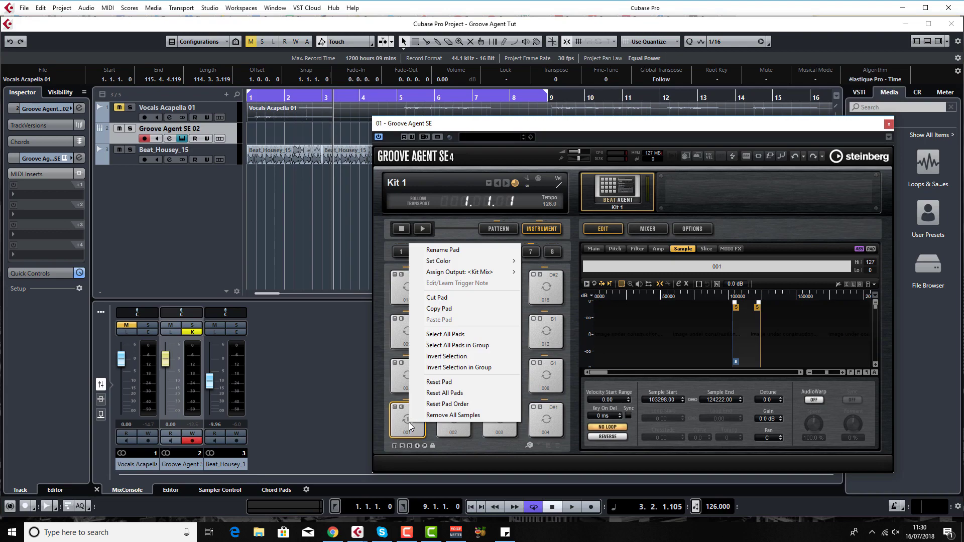
click(441, 395)
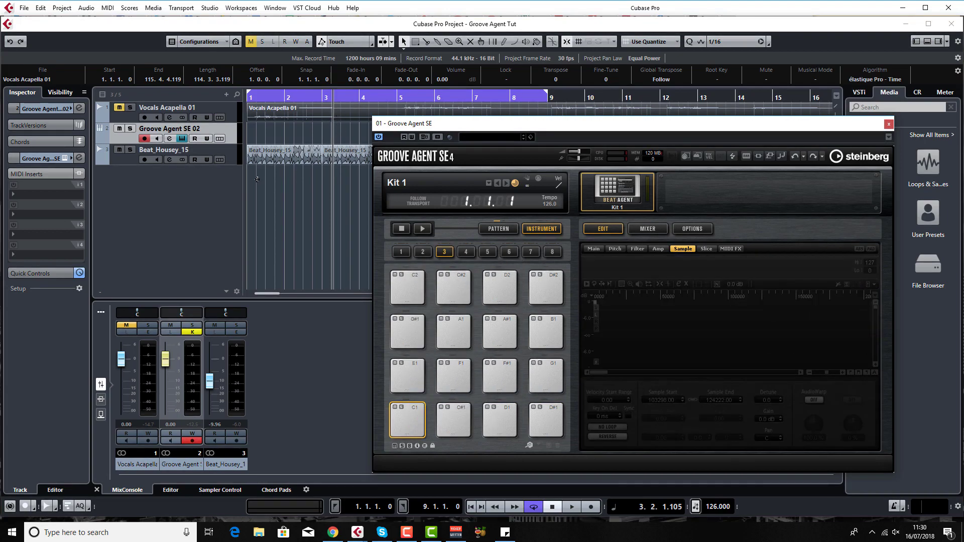
click(275, 161)
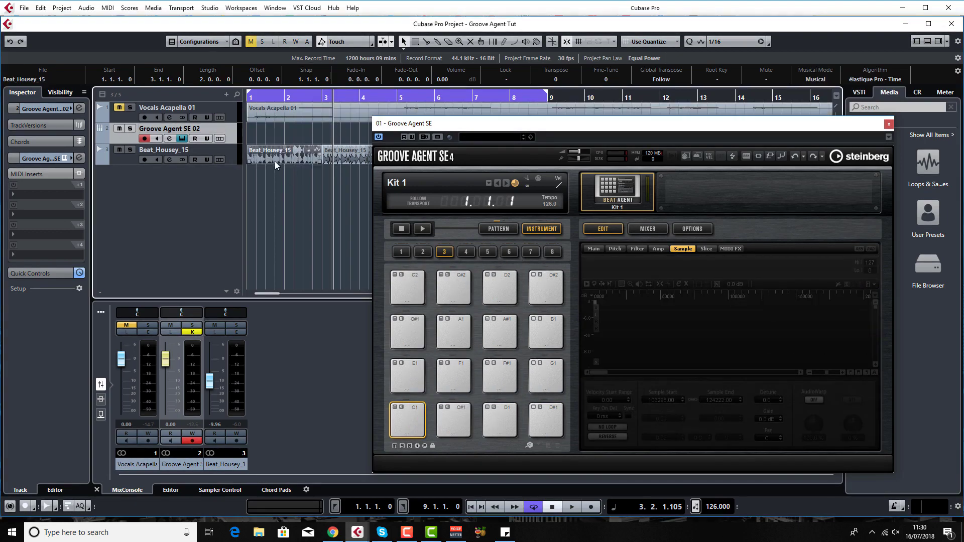
drag(264, 157, 410, 420)
click(119, 150)
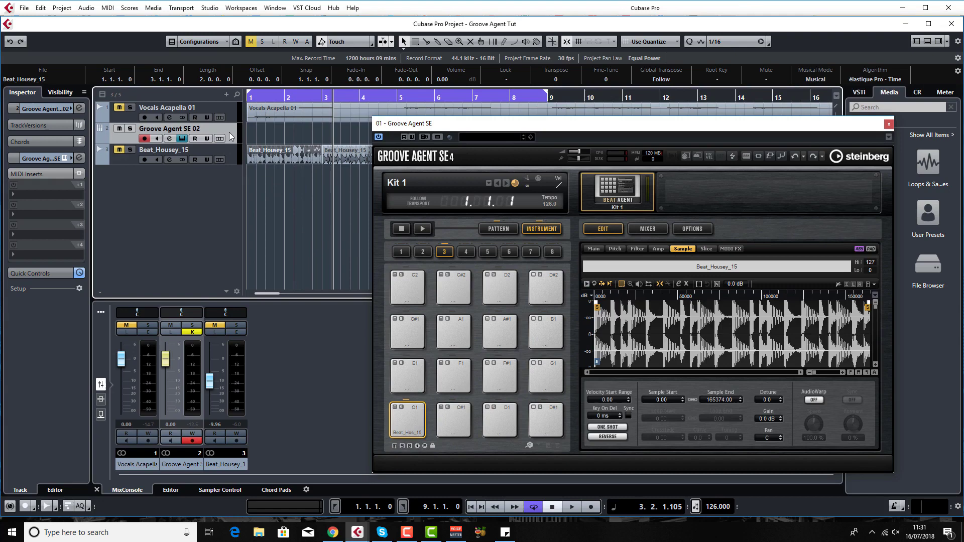
click(705, 249)
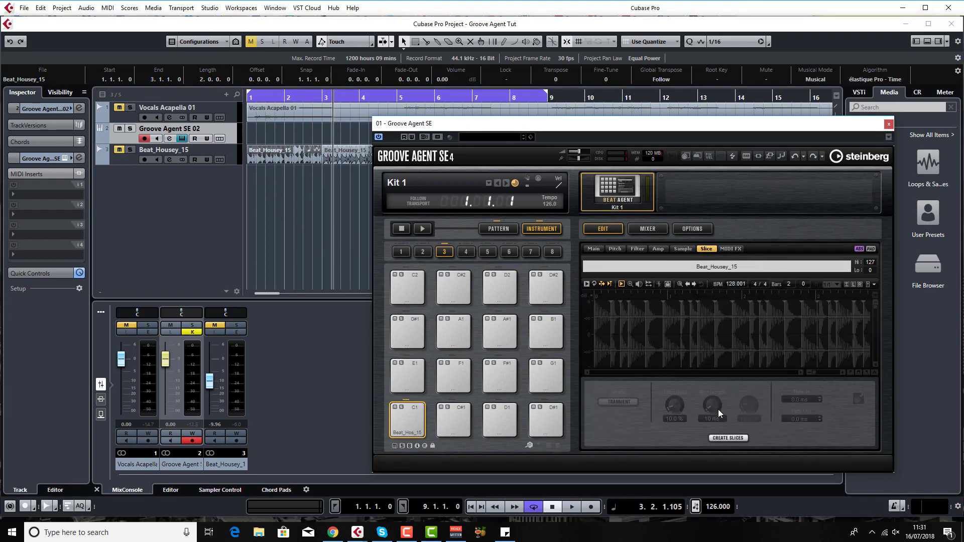
click(728, 438)
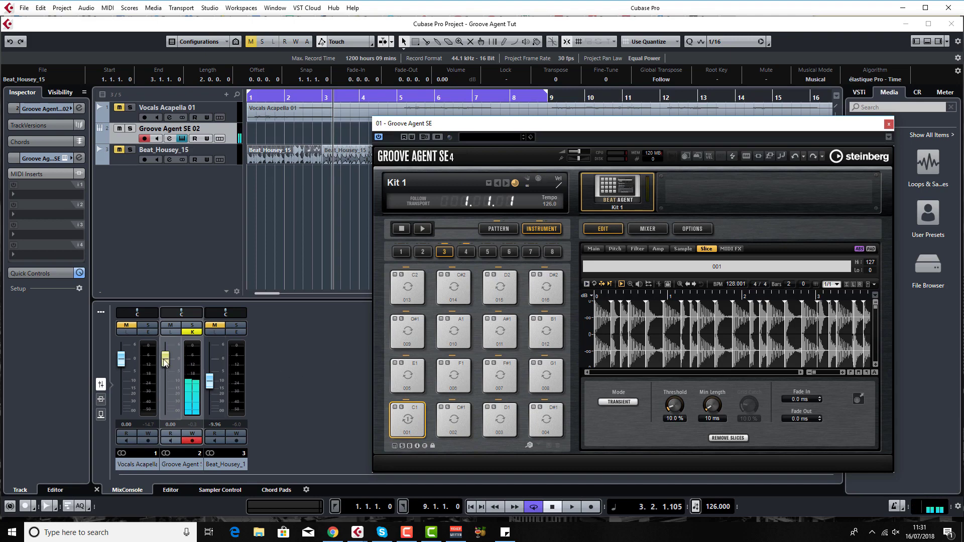
Step: Lower the Groove Agent fader to -6.09 dB, add a MIDI part ending at bar 3, and audition it
drag(165, 358, 166, 376)
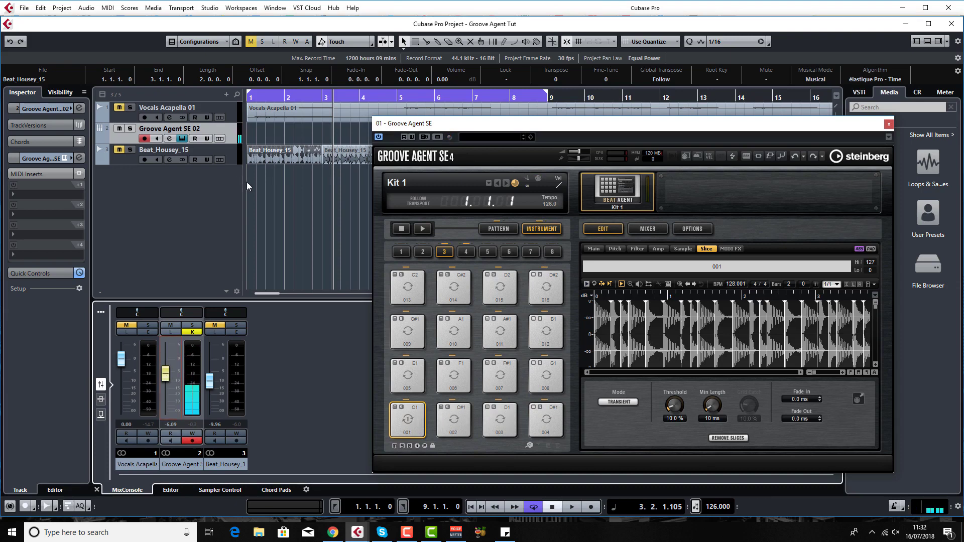
double_click(252, 134)
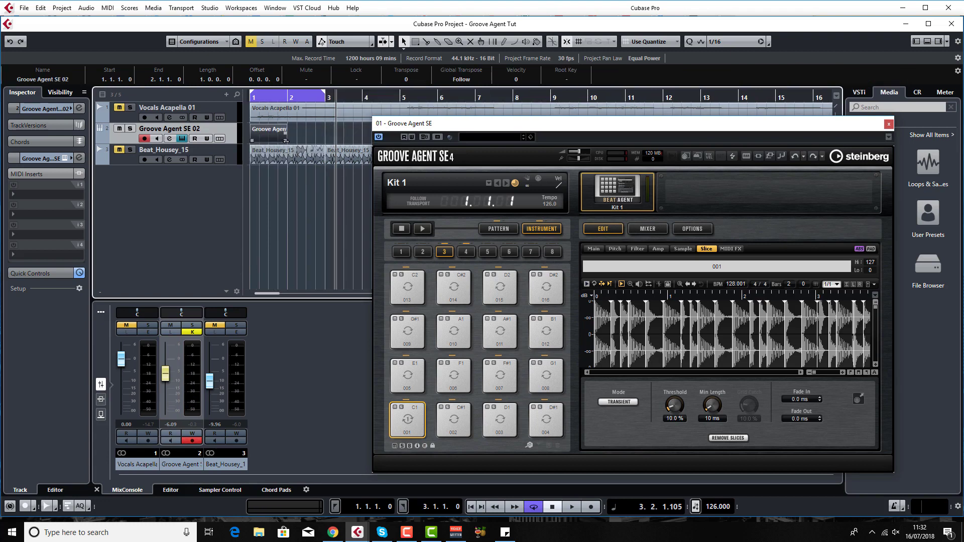
drag(285, 140, 323, 141)
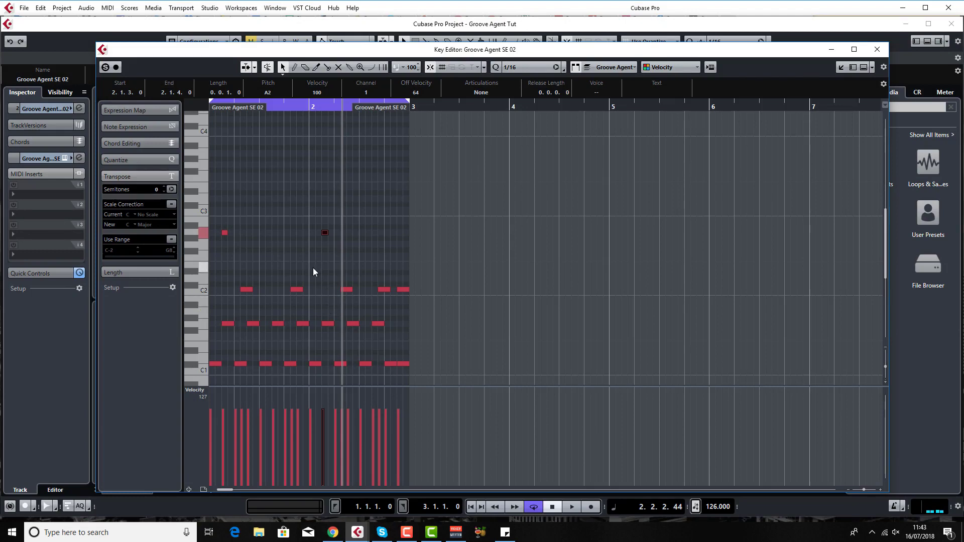
key(space)
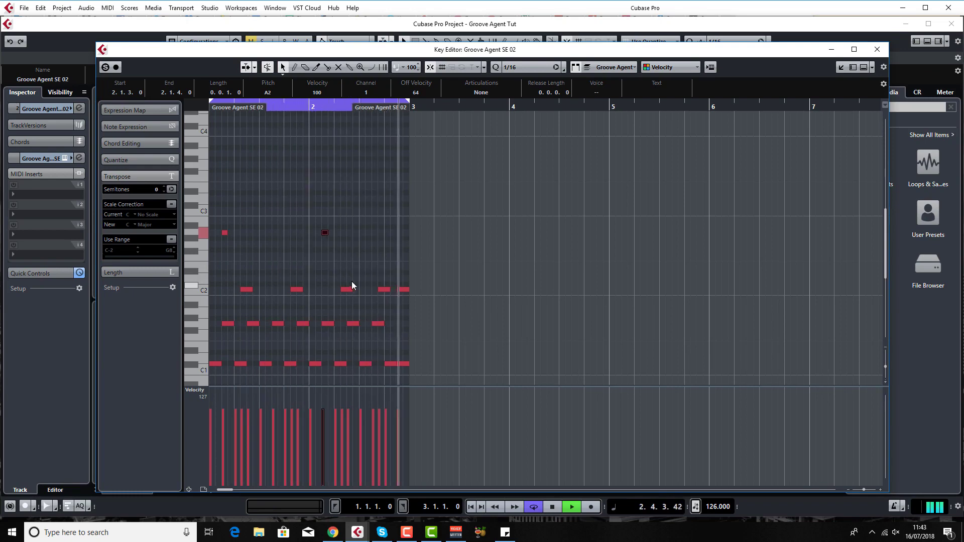
key(space)
Step: Close the Key Editor, reopen Groove Agent SE 4 and audition slice 005 on pad E1
click(875, 50)
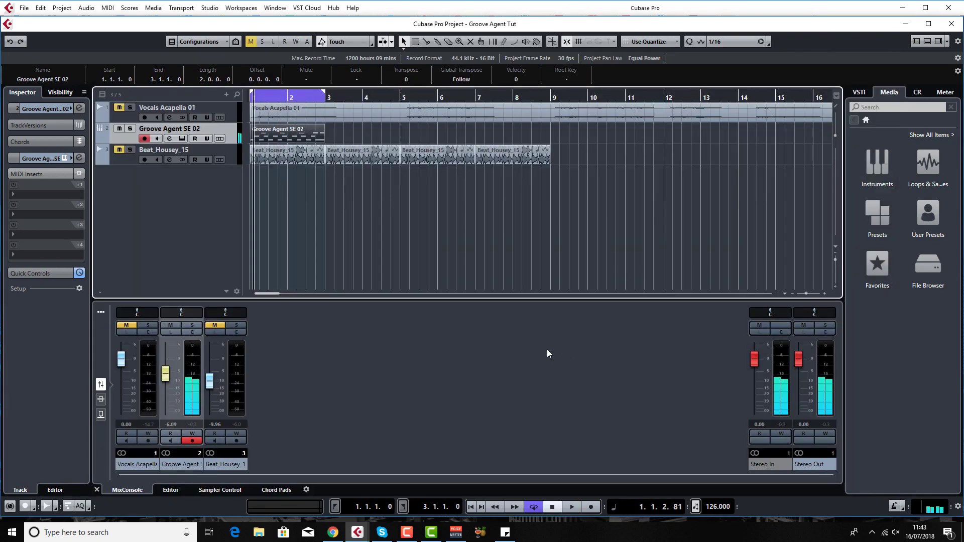
click(182, 139)
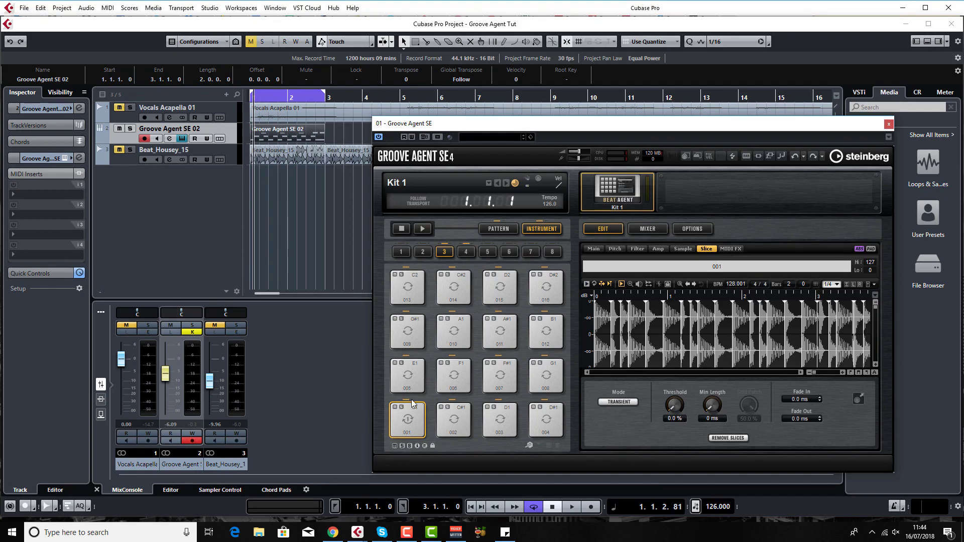
click(421, 384)
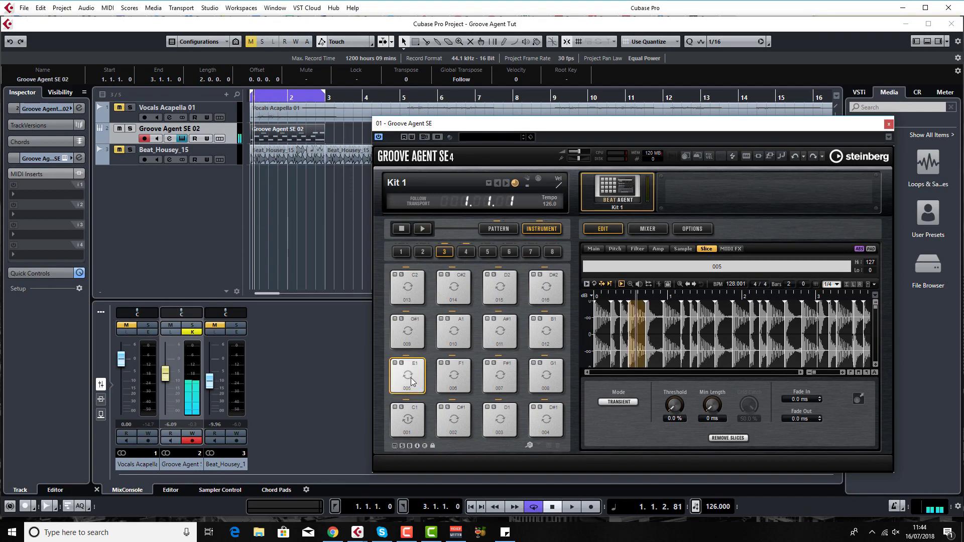
click(410, 378)
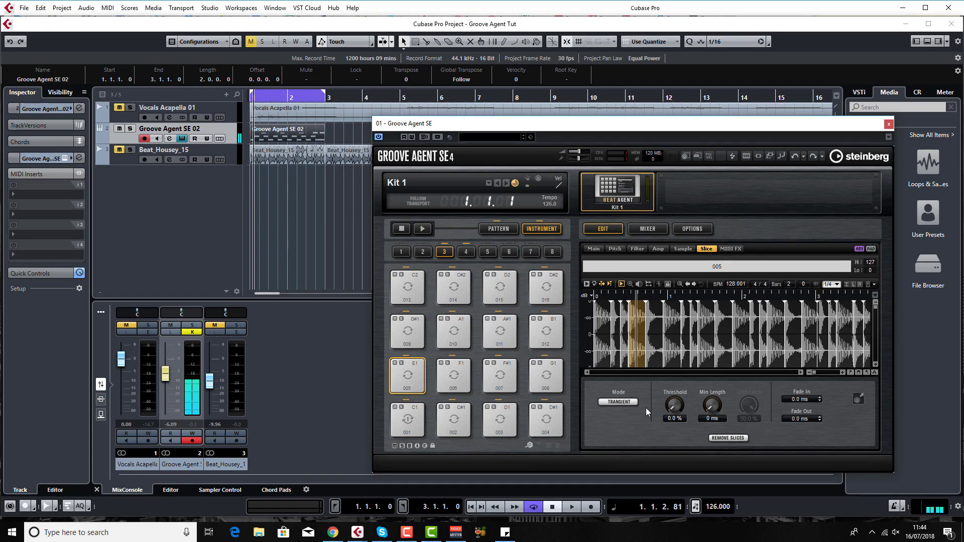
Step: Set slice 005 to play in reverse and audition it with pad F1 during playback
click(682, 249)
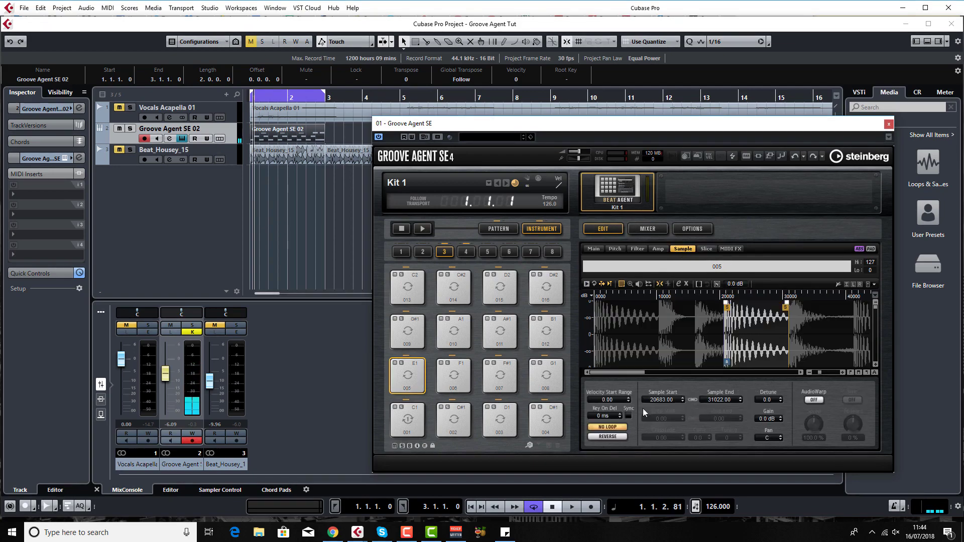
click(611, 436)
key(space)
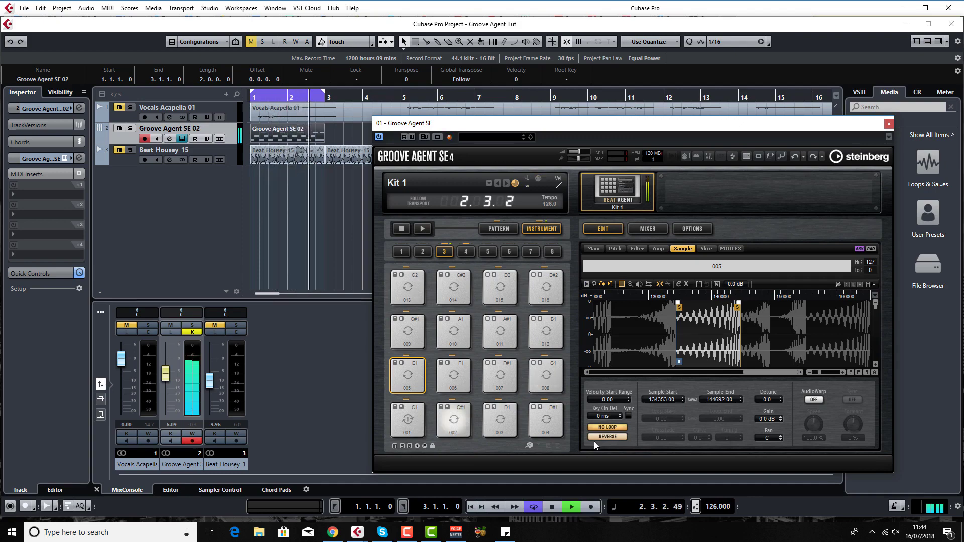
key(space)
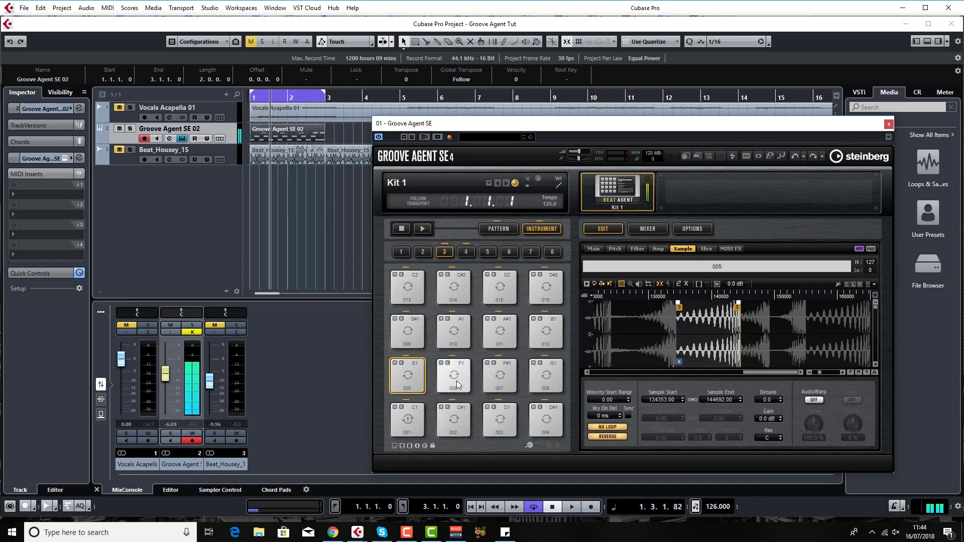
click(454, 382)
key(space)
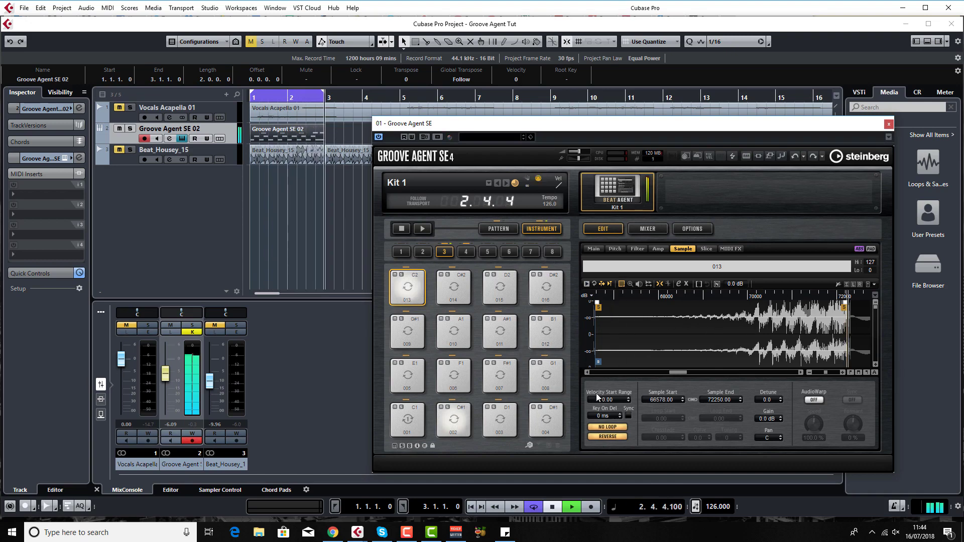
Step: Turn slice 013 on pad C2 down to -12.8 dB and pan it to L40 while playing
key(space)
click(594, 249)
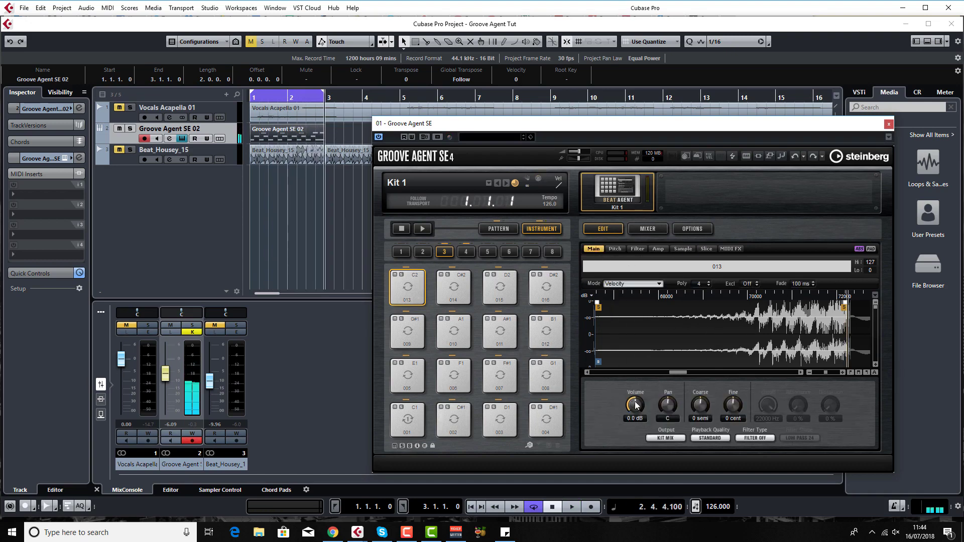
key(space)
mouse_move(659, 408)
mouse_down()
mouse_move(661, 418)
mouse_move(634, 409)
mouse_move(668, 403)
mouse_up()
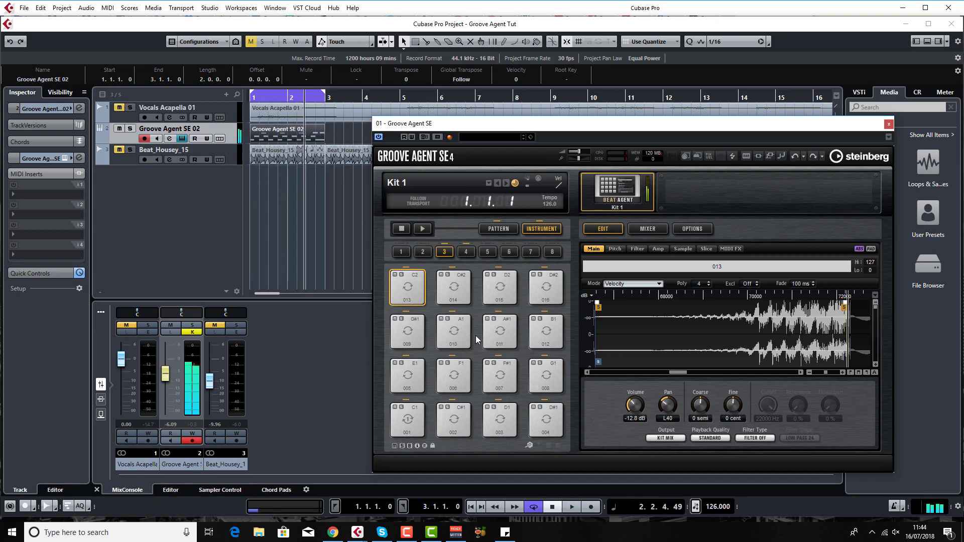
click(548, 380)
key(space)
key(space)
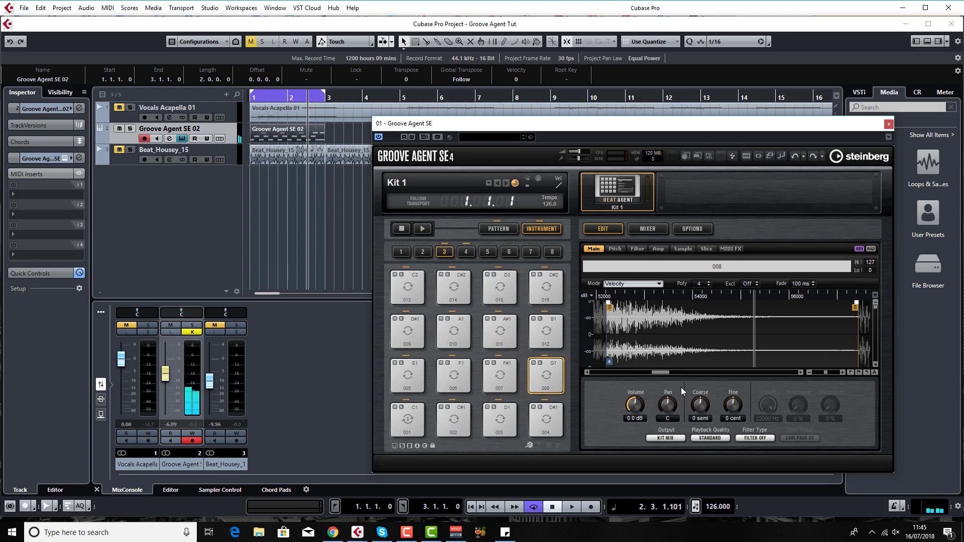
Step: Tune slice 008 on pad G1 down to -6 semitones with the Coarse knob, auditioning in playback
key(space)
drag(704, 408, 704, 384)
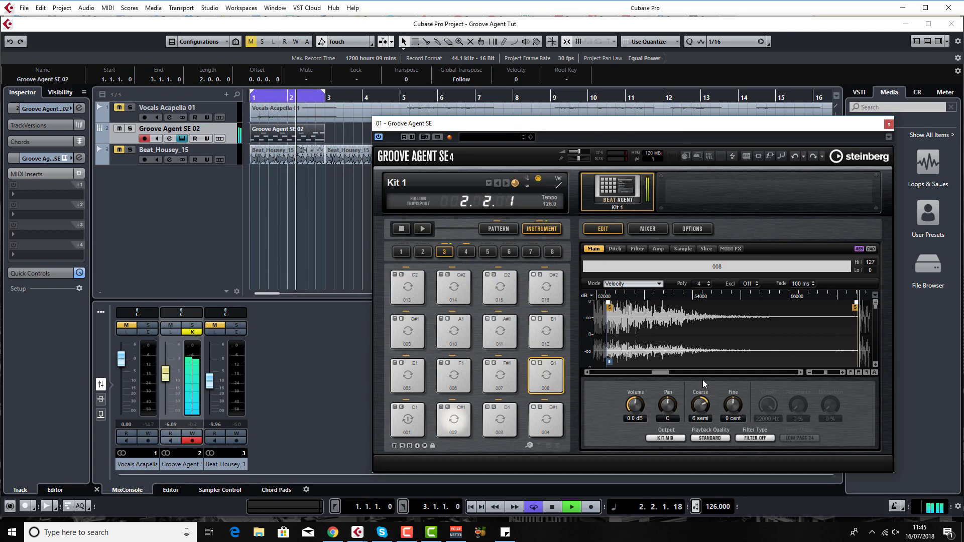
key(space)
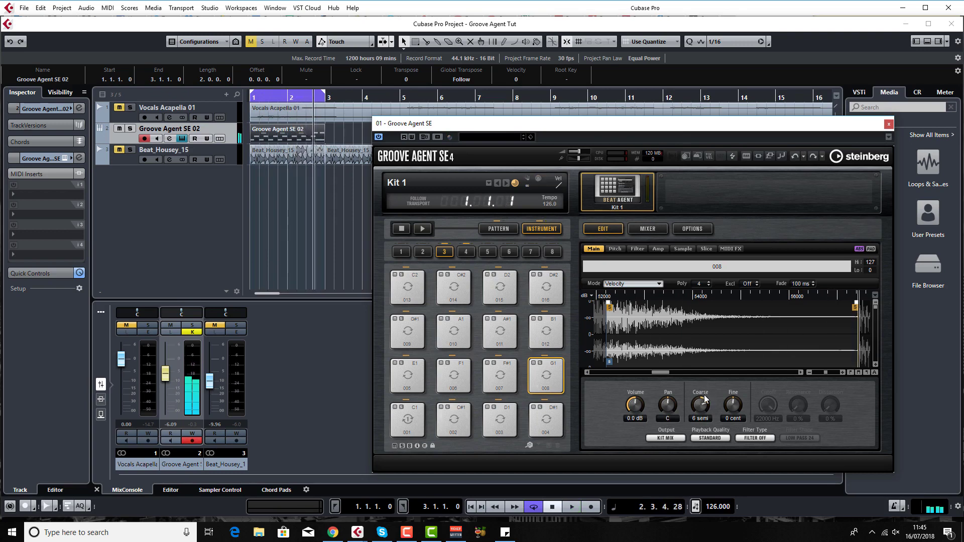
key(space)
drag(701, 407, 695, 447)
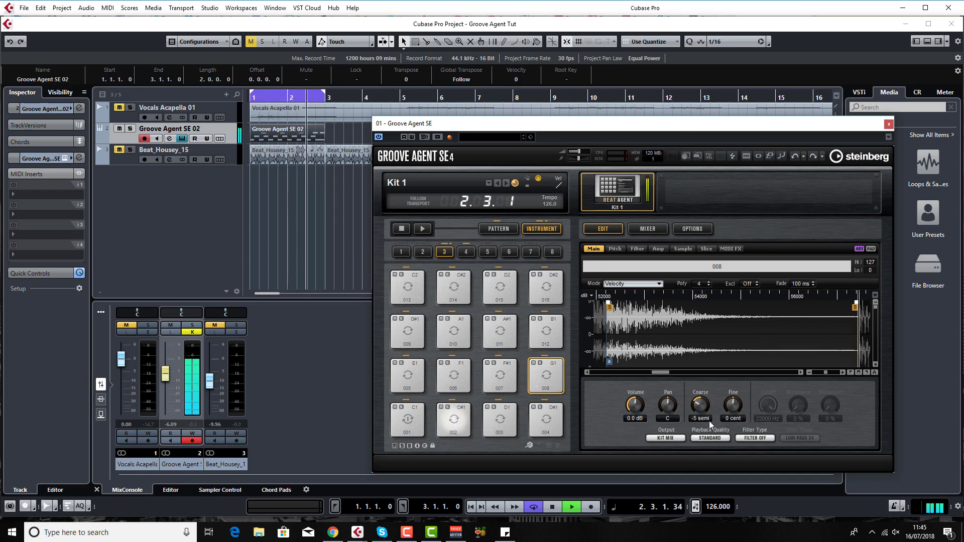
scroll(700, 407, down, 1)
scroll(700, 408, down, 1)
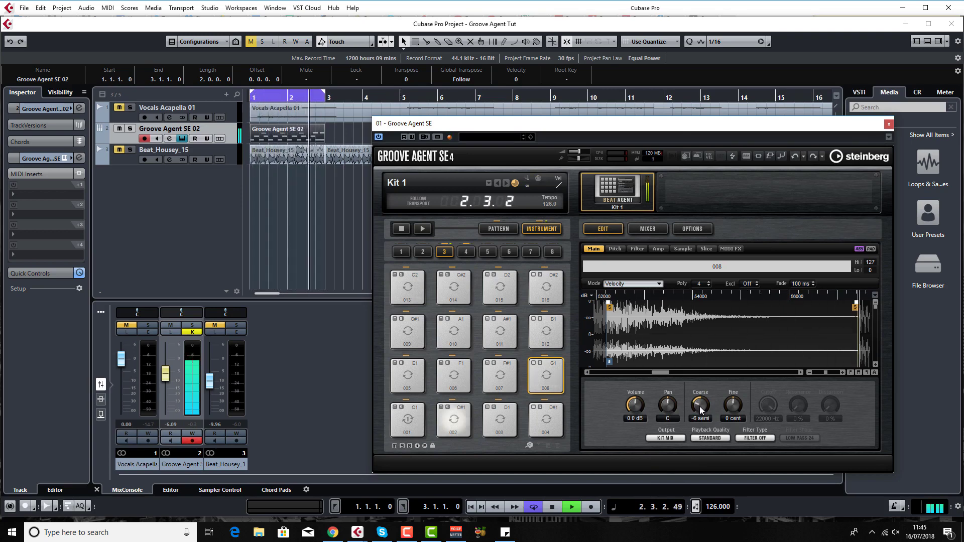
scroll(700, 405, up, 1)
key(space)
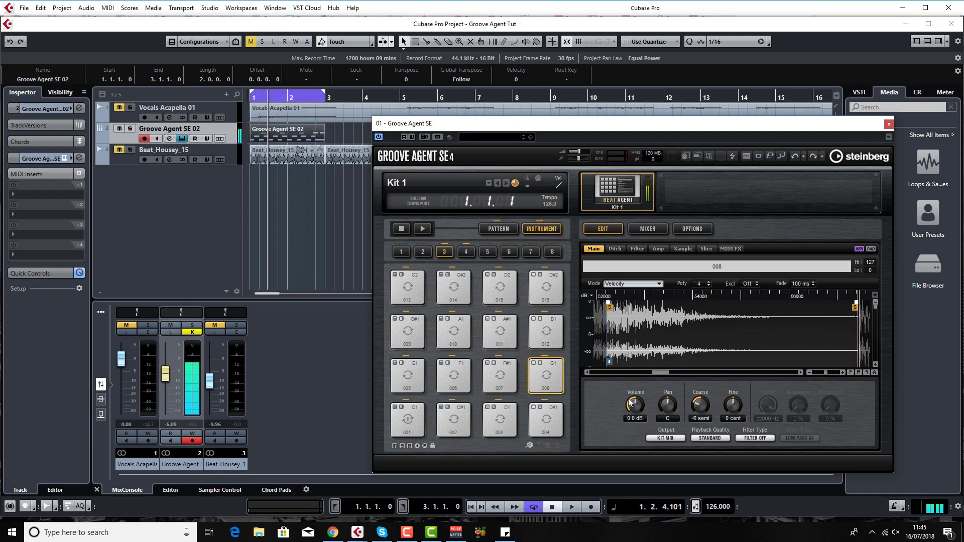
Step: Set slice 008's AudioWarp mode to Solo with speed 44.7% and formant 55%, auditioning it
click(697, 249)
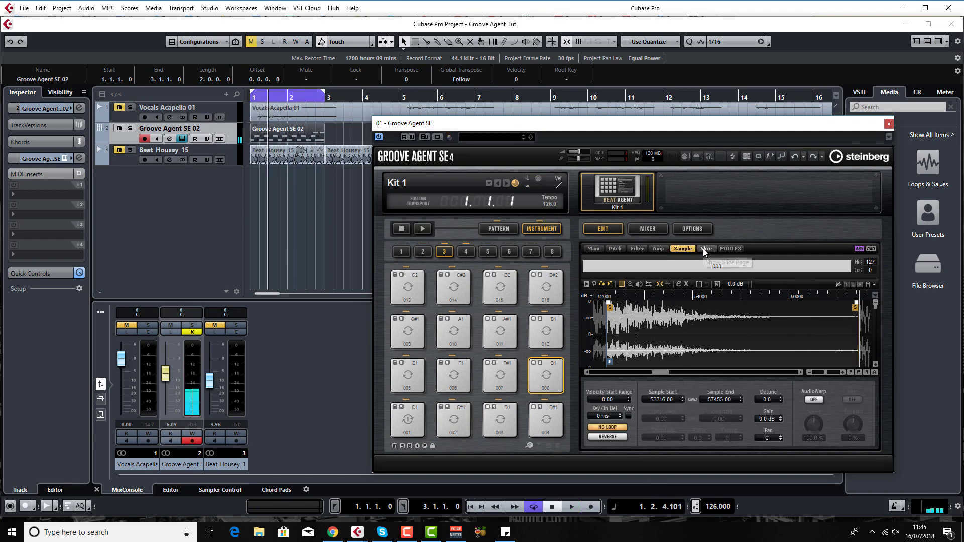
click(812, 400)
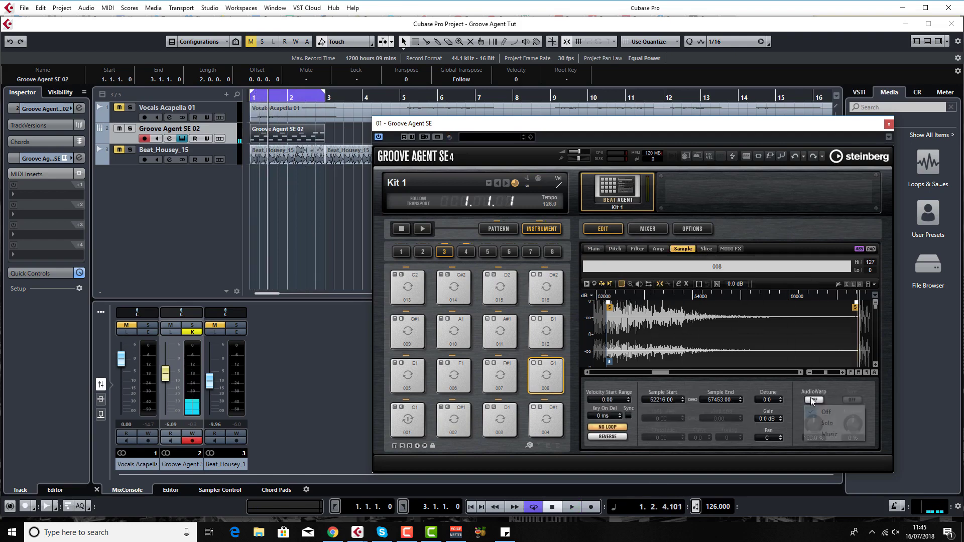
click(831, 423)
key(space)
drag(814, 412, 805, 435)
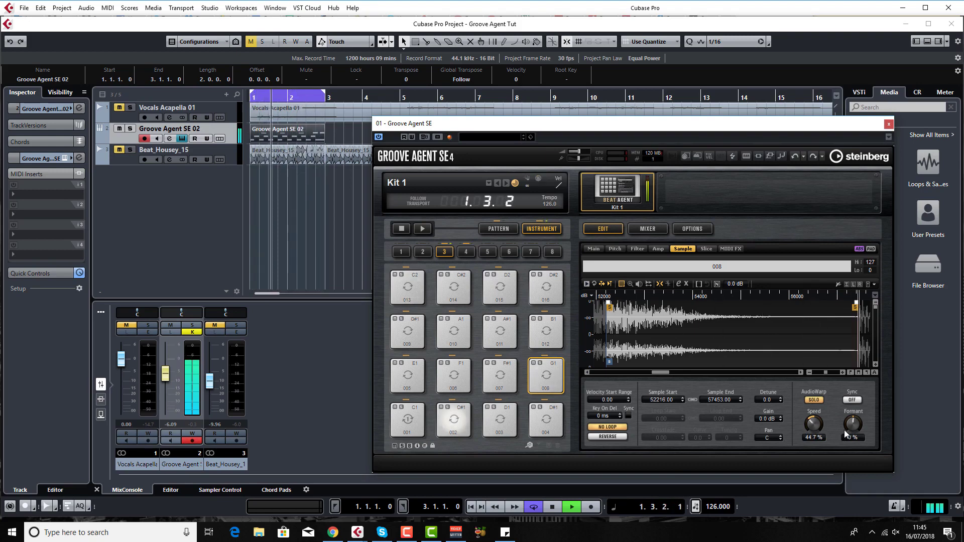
drag(845, 429, 851, 397)
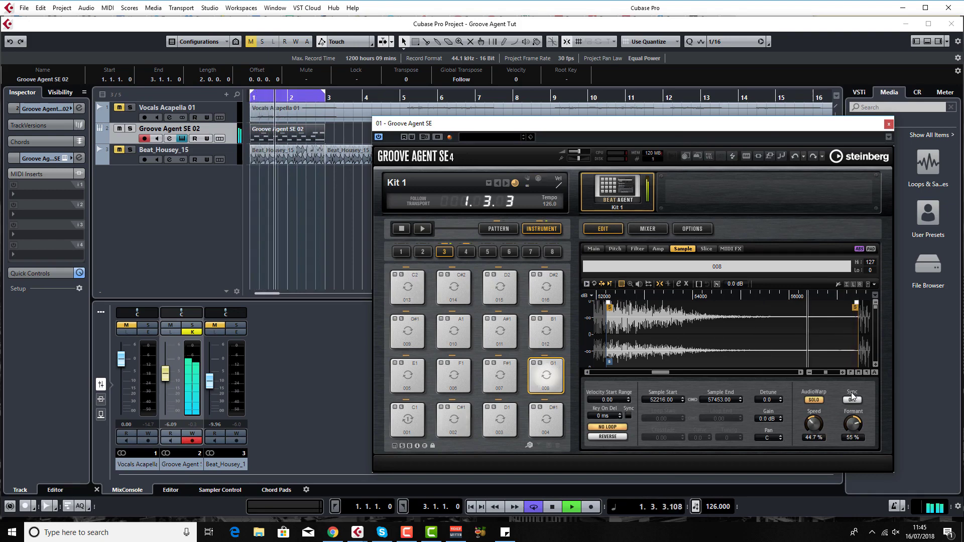
key(space)
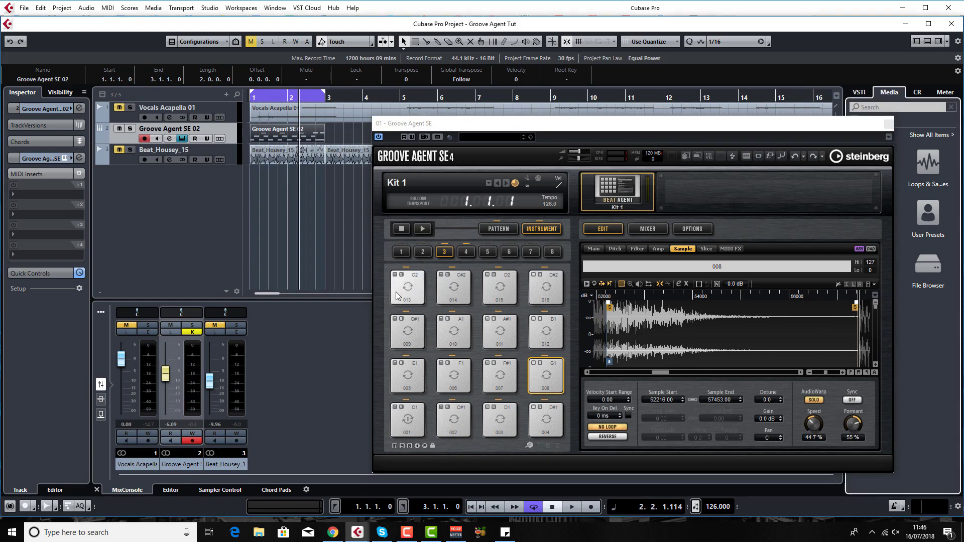
Step: Bring up a Groove Agent drum pad's options to switch to pad 002
right_click(412, 415)
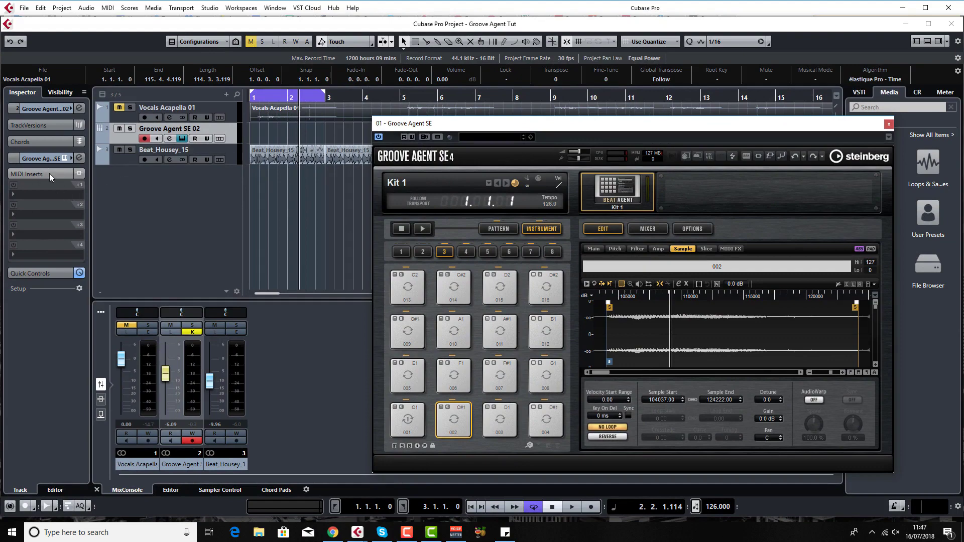
Step: Load Arpache 5 into MIDI insert slot 1 of the Groove Agent track and close Groove Agent SE
click(52, 194)
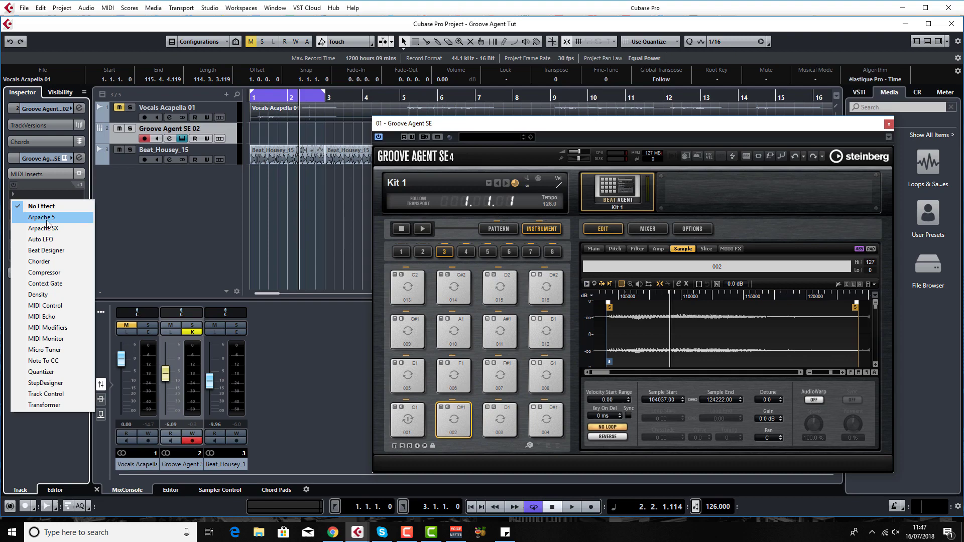
click(49, 218)
click(889, 124)
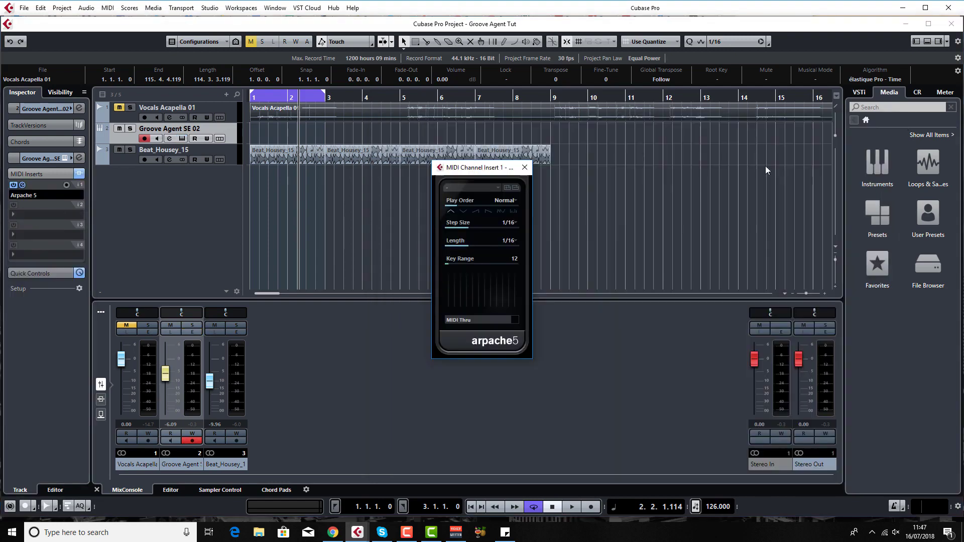
Step: Reposition the Arpache 5 window and load its Seq 4 Fingers preset
drag(486, 172, 502, 199)
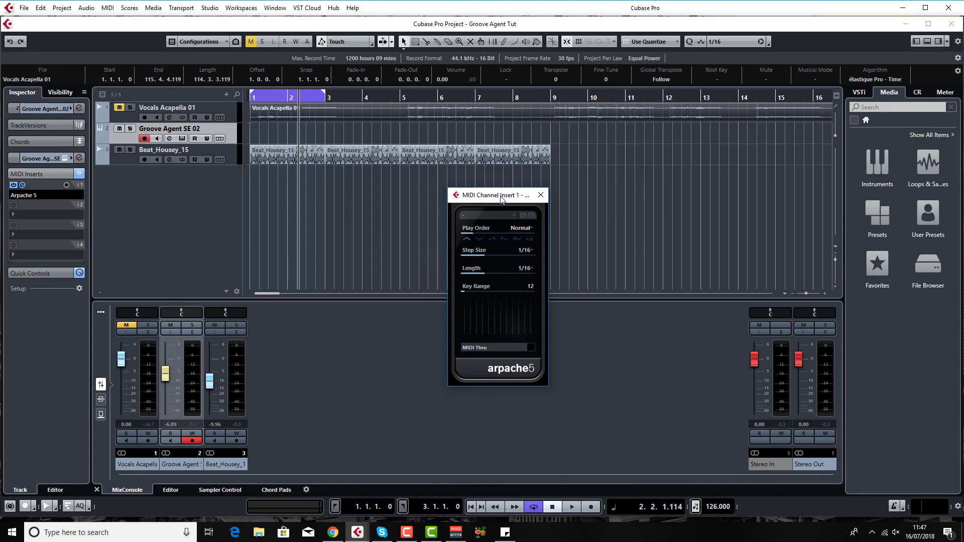
click(507, 216)
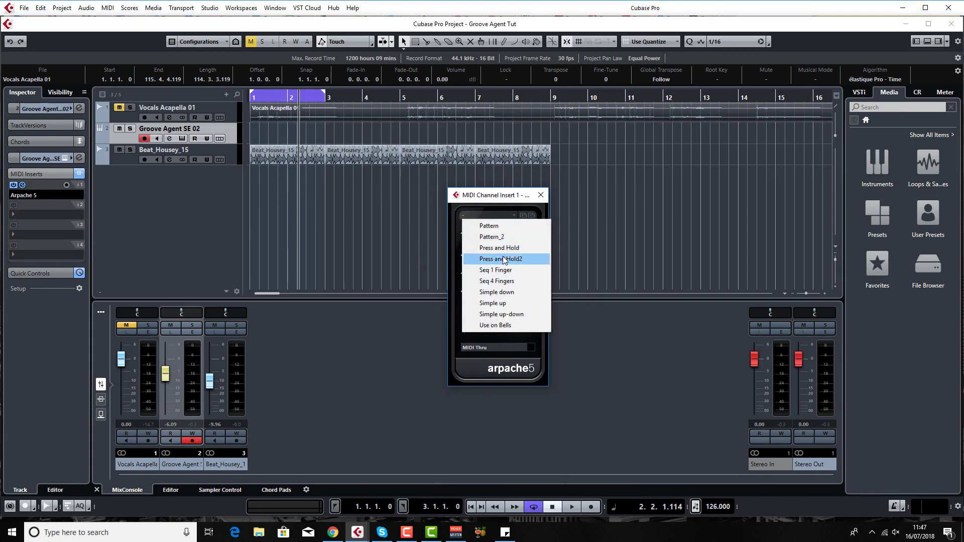
click(501, 282)
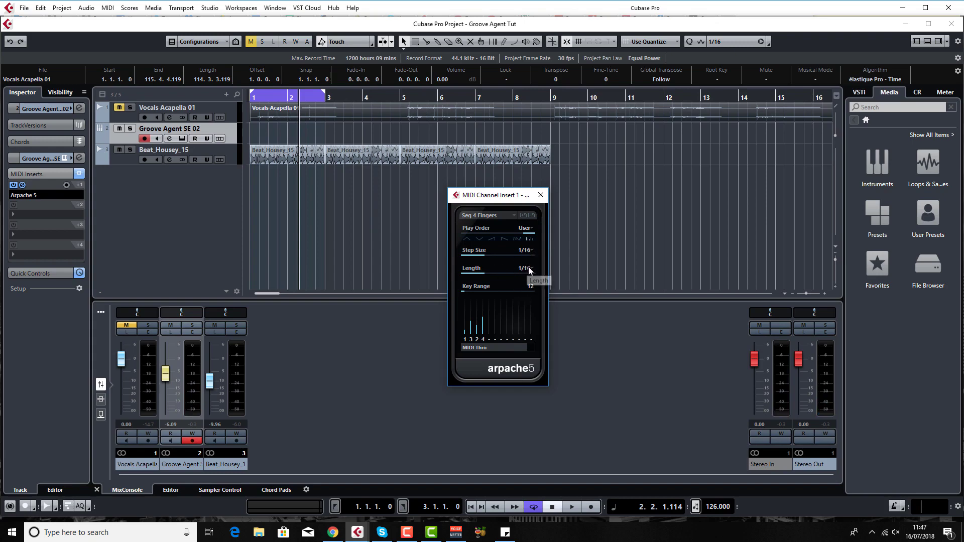
Step: Set Arpache 5 step size to 1/8 dotted during playback and raise the Groove Agent fader to -0.49 dB
click(566, 502)
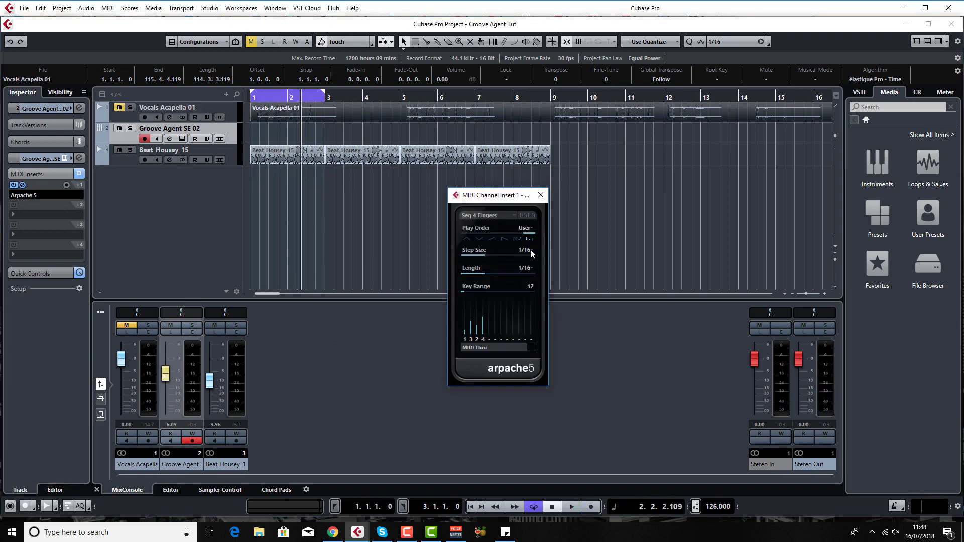
click(530, 251)
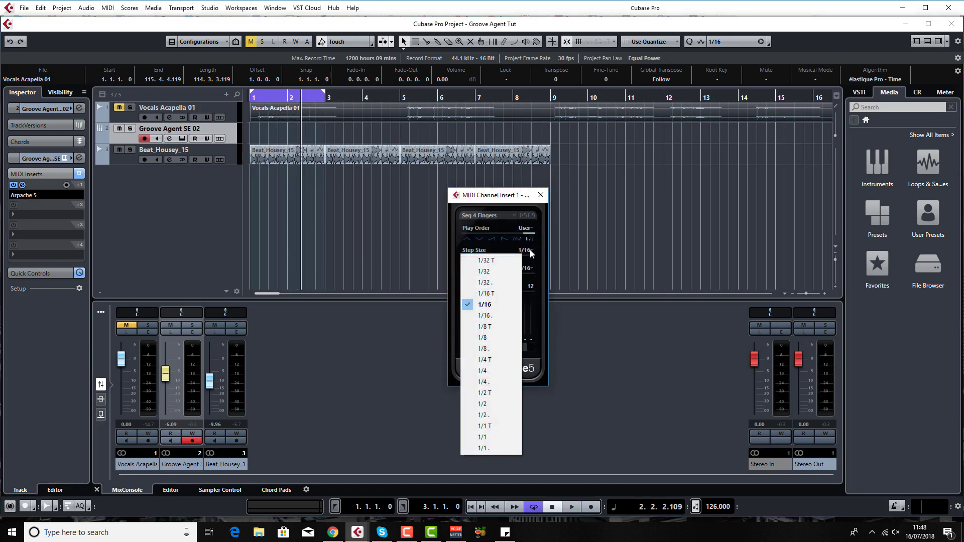
click(493, 349)
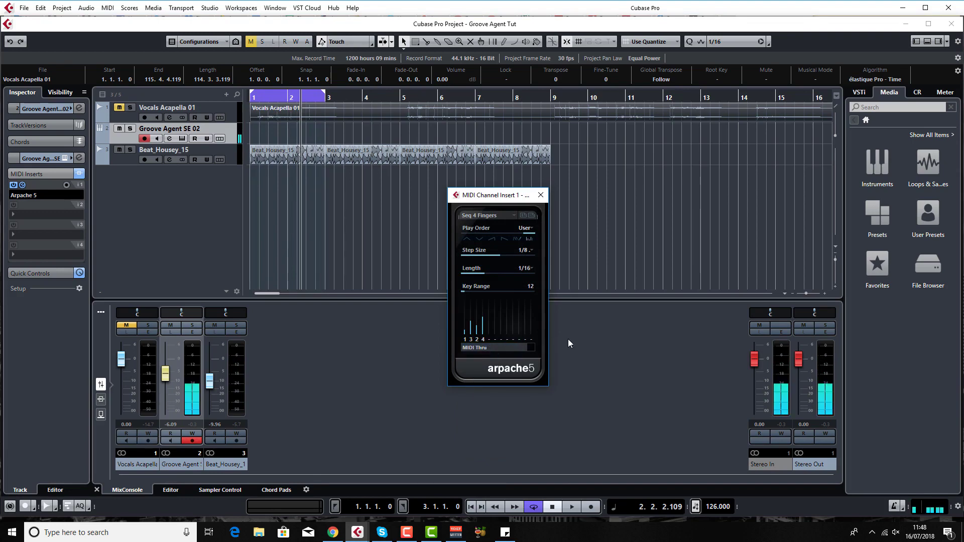
key(space)
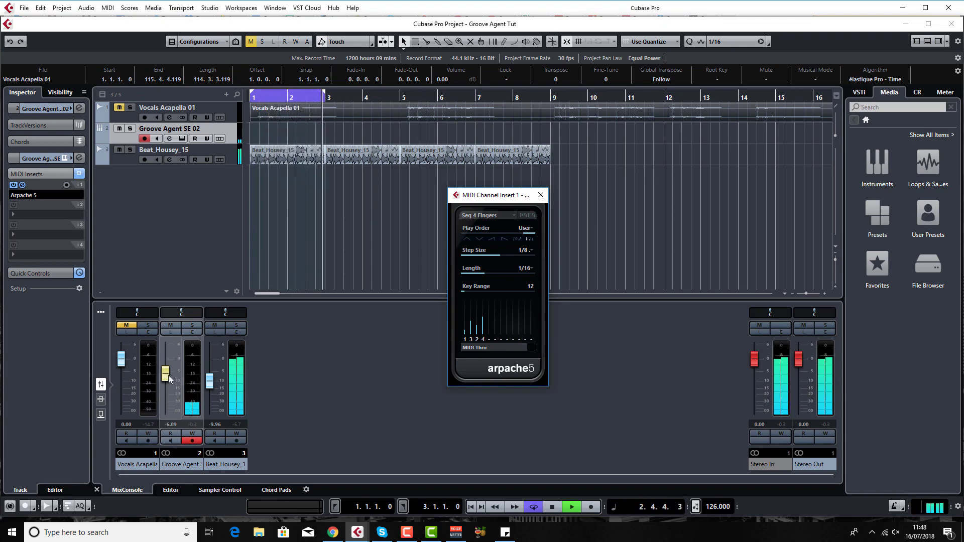
drag(166, 374, 166, 360)
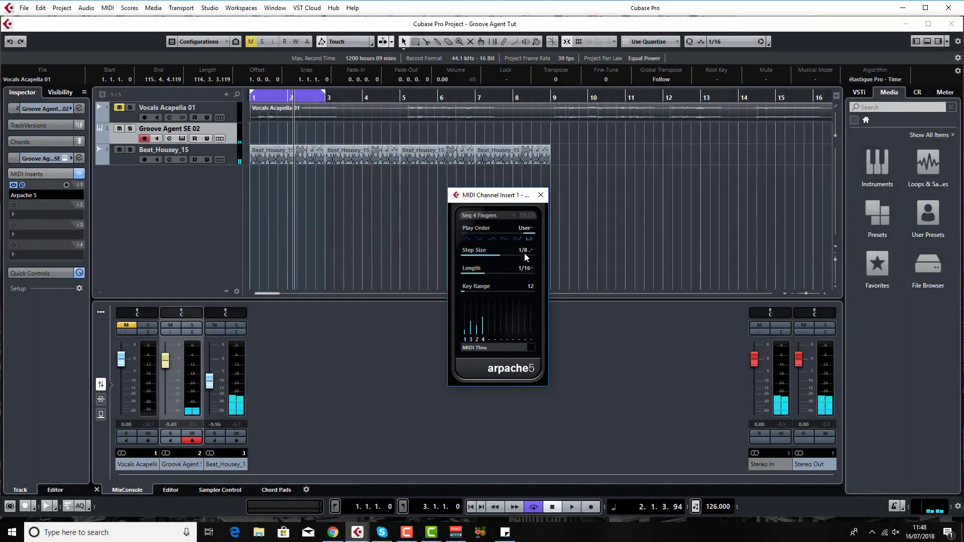
Step: Set Arpache 5 step size to 1/16 and note length to 1/8, then stop playback
click(525, 254)
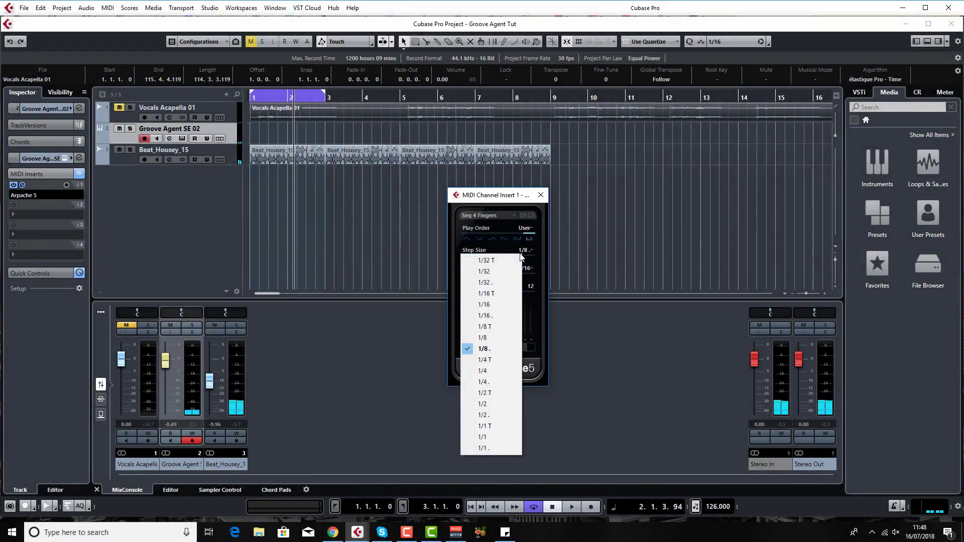
click(491, 305)
click(523, 257)
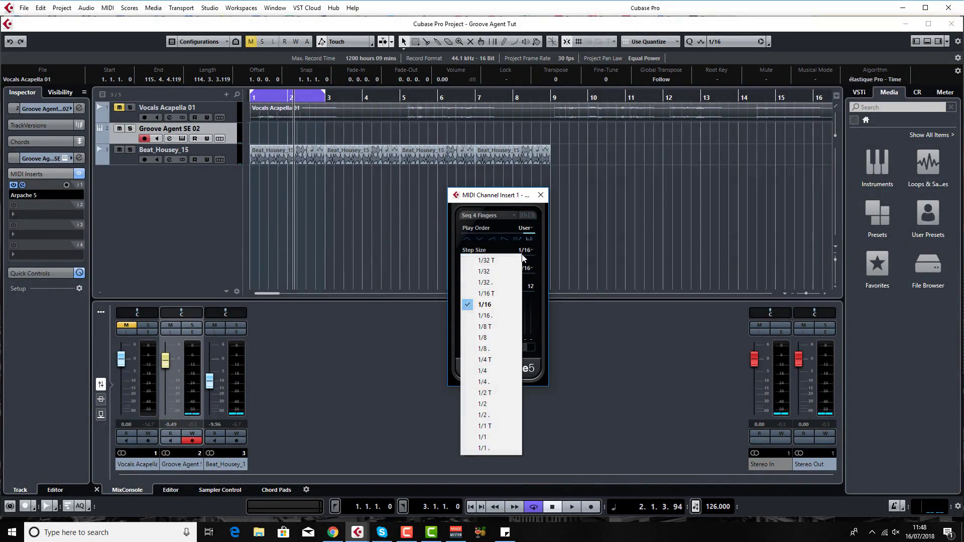
click(498, 304)
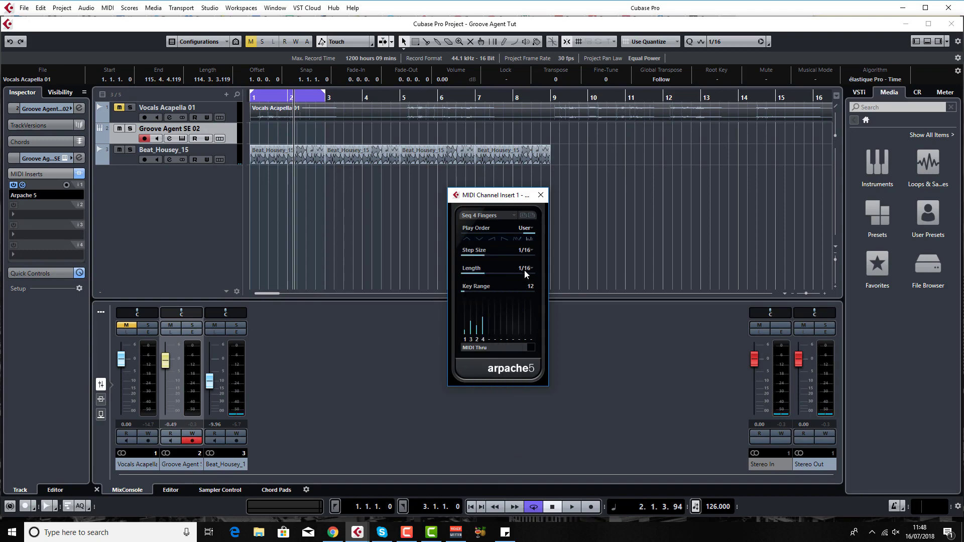
click(525, 268)
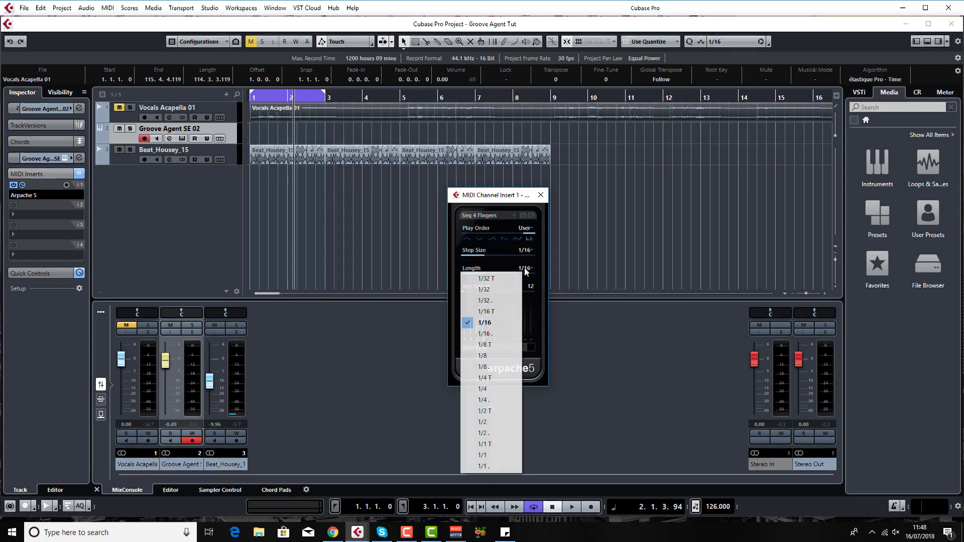
click(491, 356)
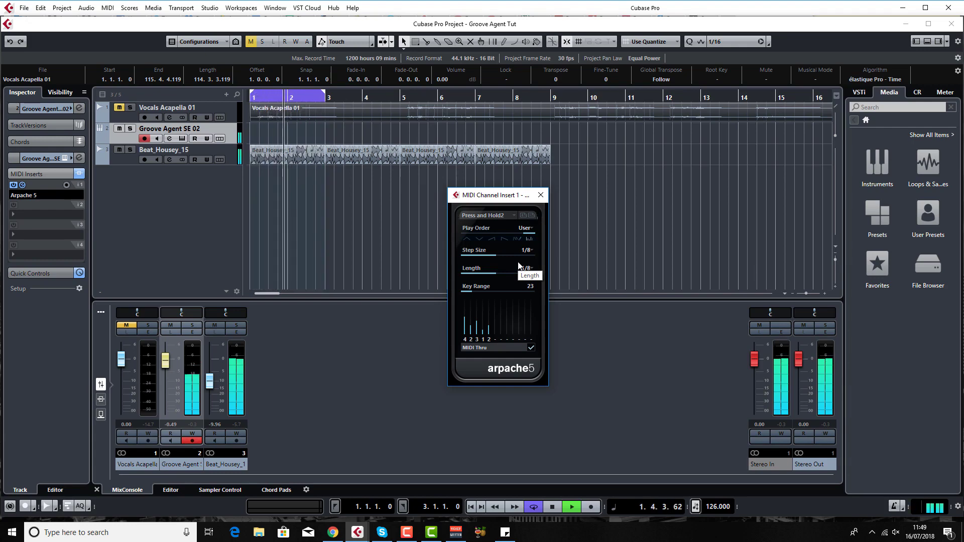
key(space)
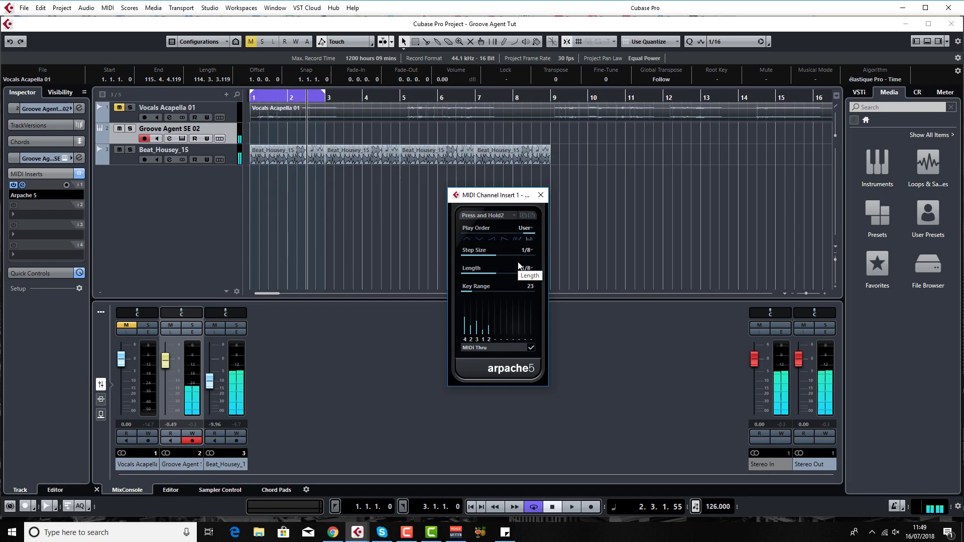